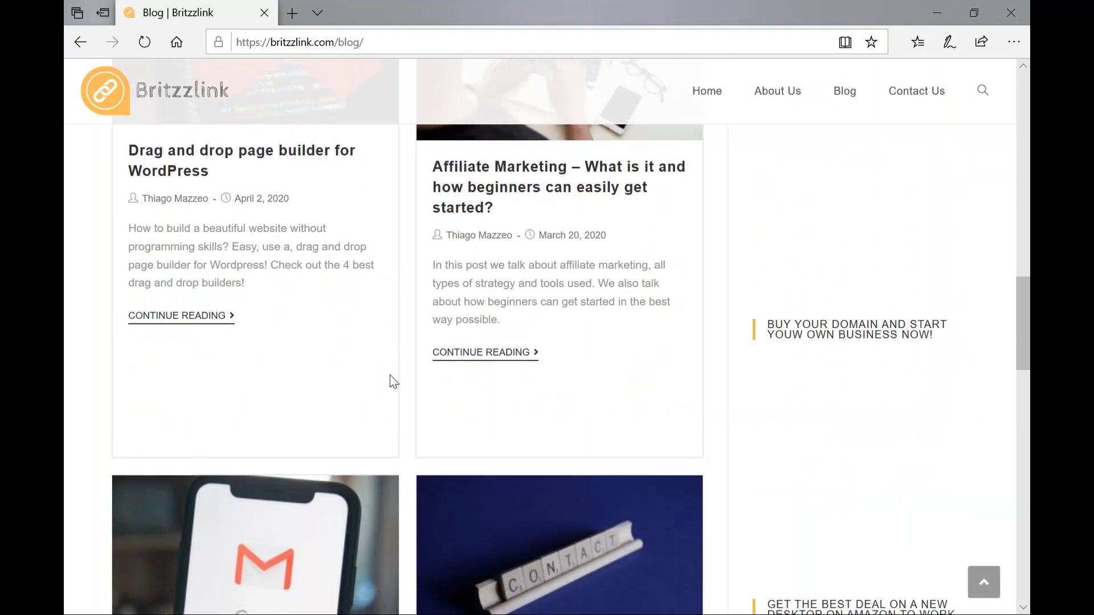
# Open the blog post "Register a Great Domain Name for Your First Website"
pyautogui.scroll(1, 393, 382)
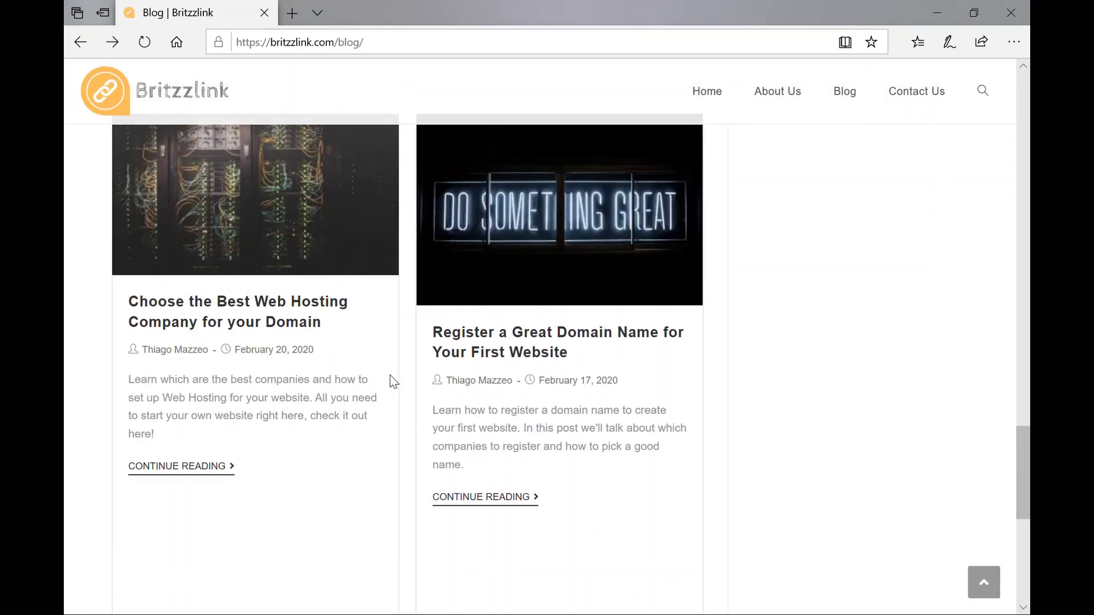
pyautogui.click(537, 348)
# Read through the domain registration article down to the step-by-step guide and return towards its beginning
pyautogui.scroll(-2, 532, 346)
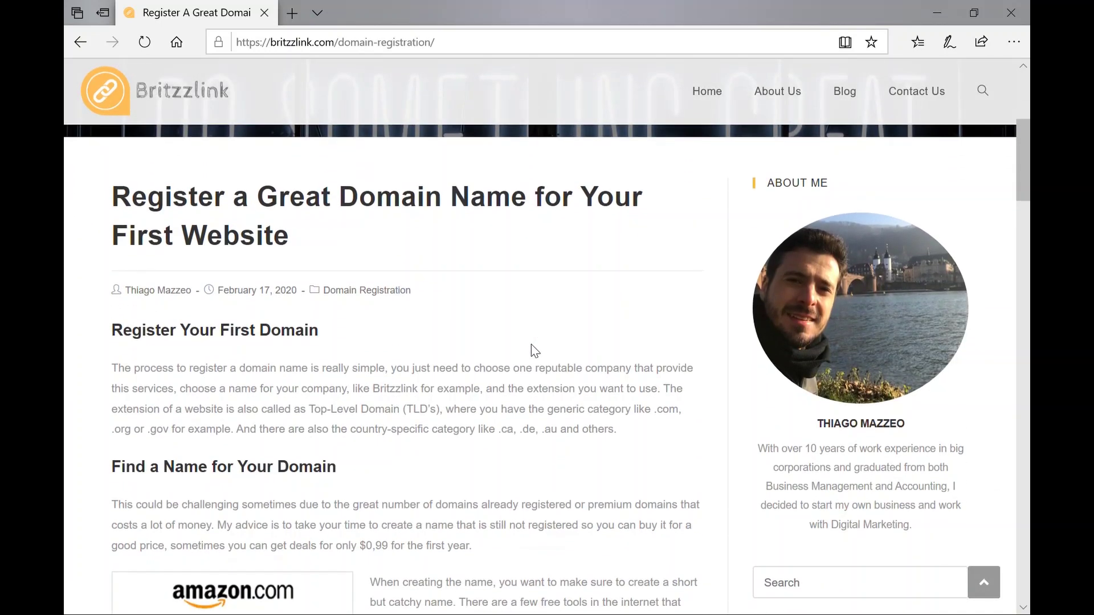
pyautogui.scroll(-4, 533, 348)
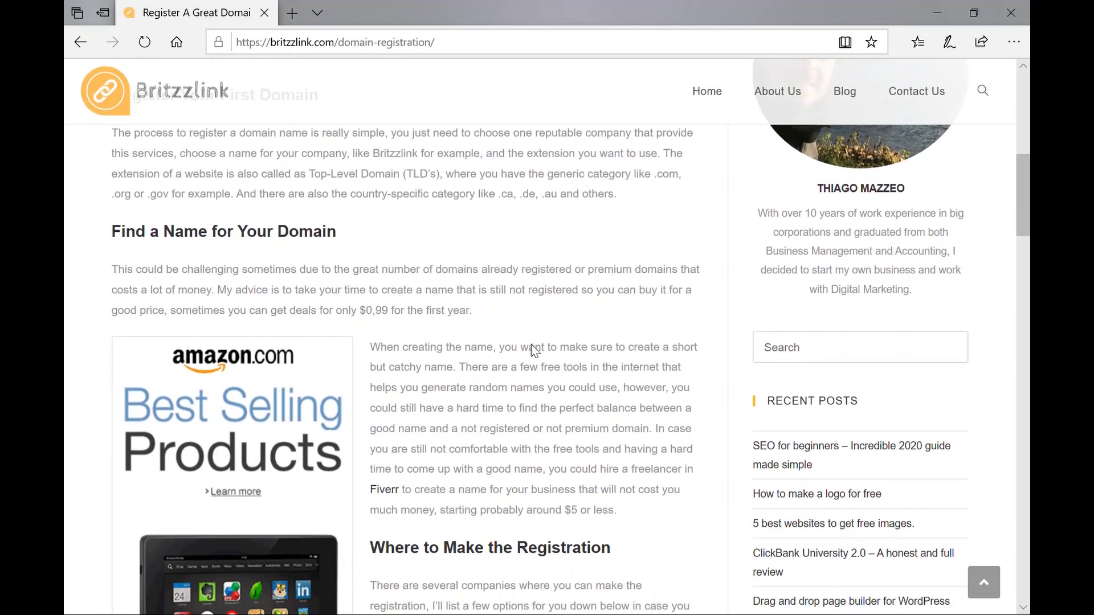
pyautogui.scroll(-11, 533, 346)
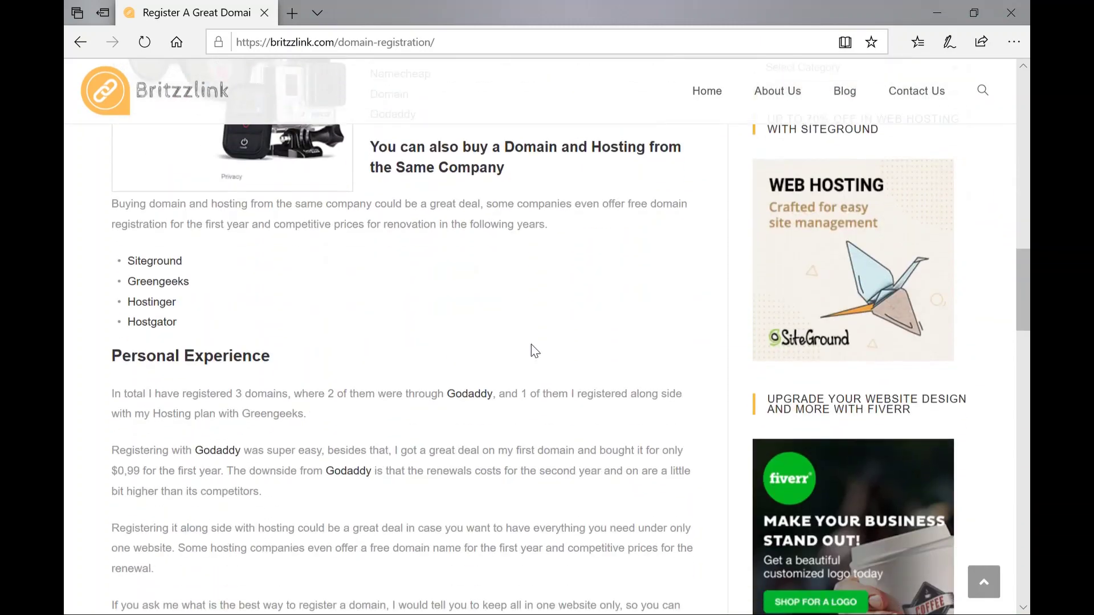
pyautogui.scroll(-7, 532, 346)
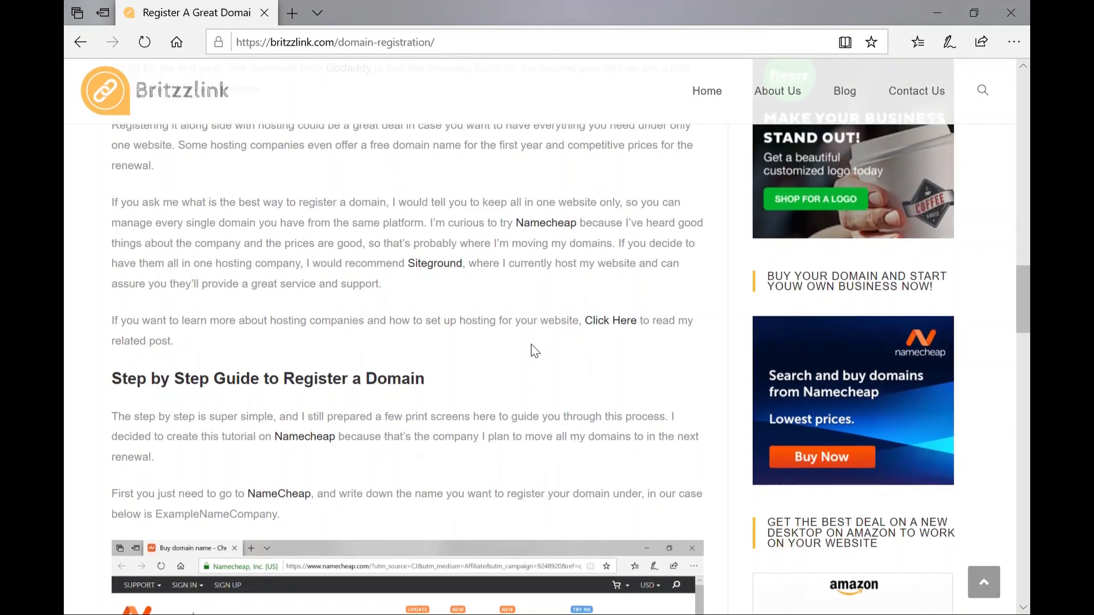
pyautogui.scroll(-5, 531, 344)
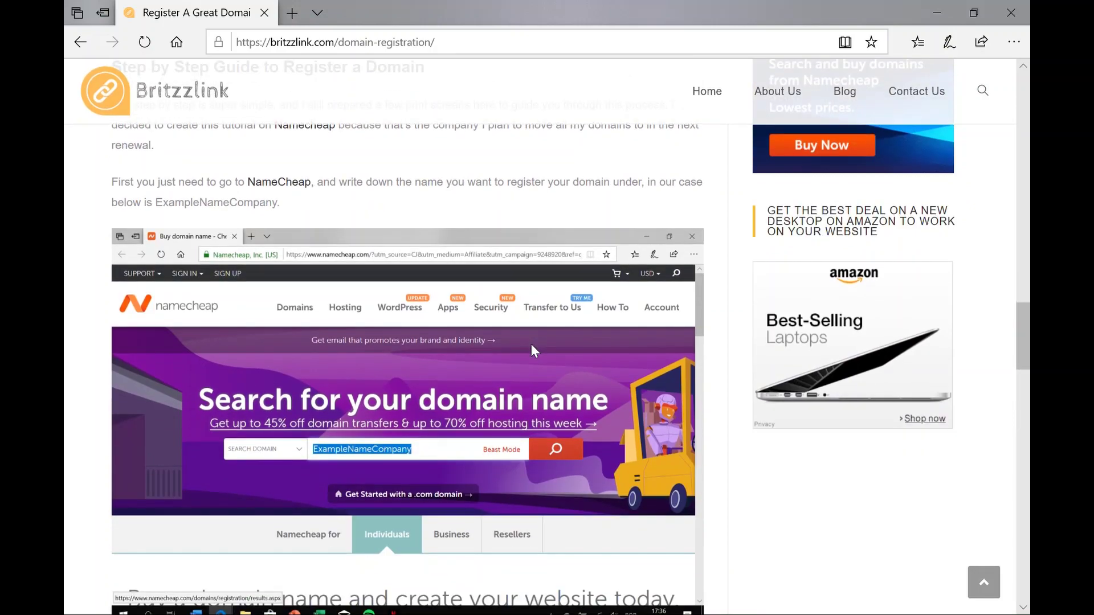
pyautogui.scroll(-5, 531, 344)
pyautogui.scroll(8, 531, 344)
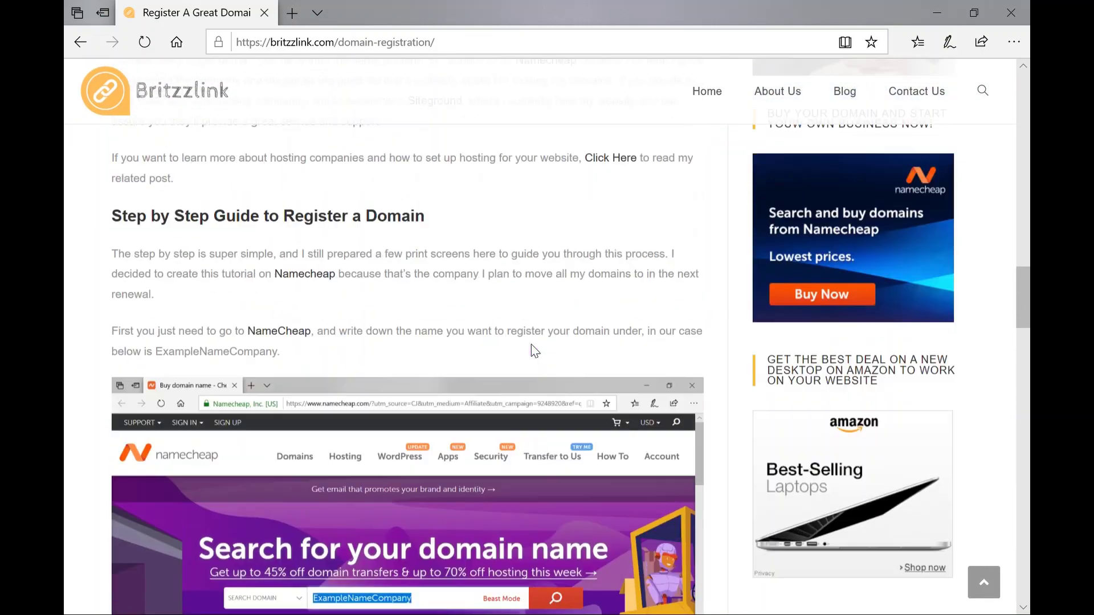
pyautogui.scroll(9, 531, 344)
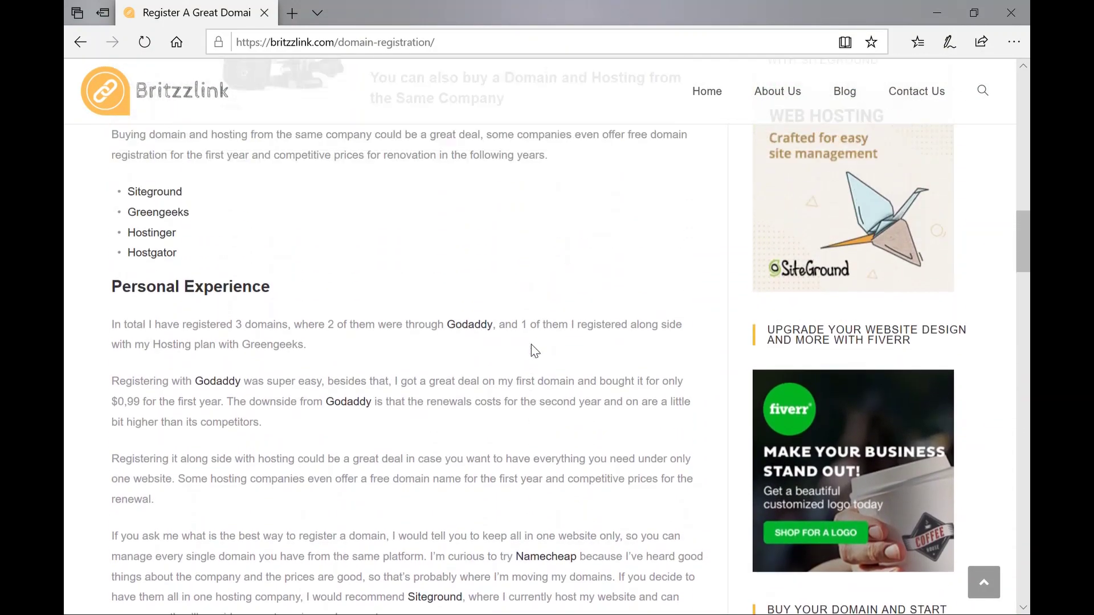
pyautogui.scroll(8, 531, 344)
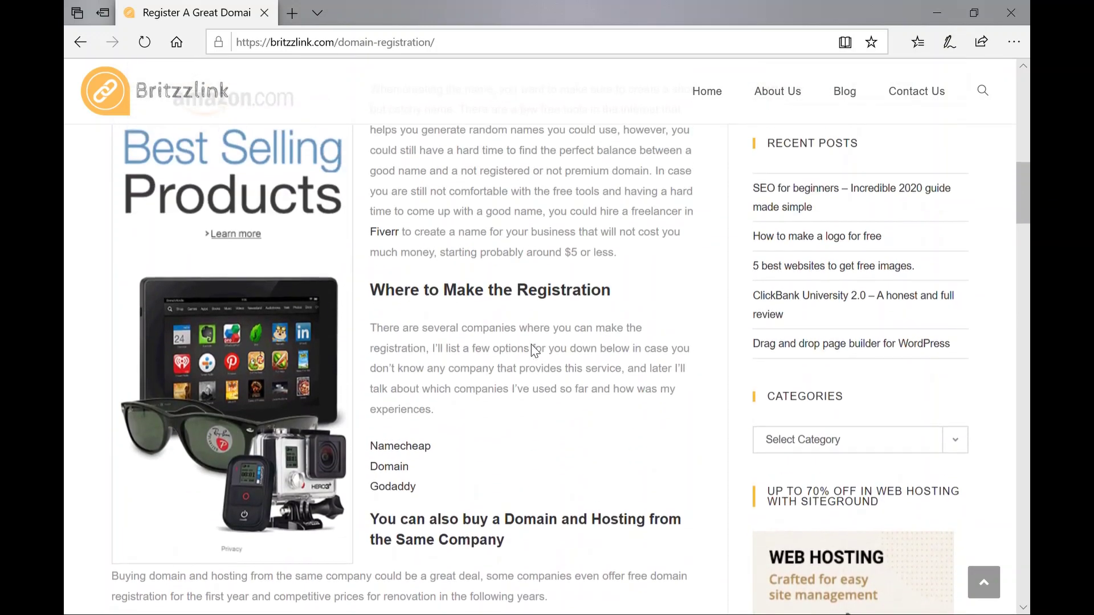
pyautogui.scroll(5, 531, 344)
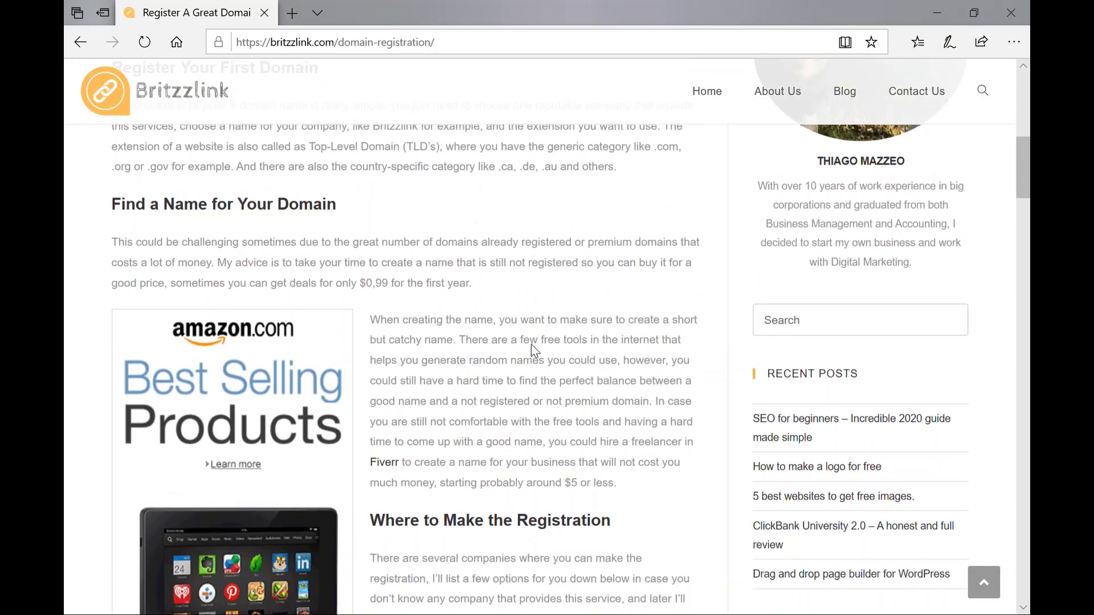
# Review the article's registrar and hosting company lists and open the Namecheap link under "Where to Make the Registration"
pyautogui.scroll(-6, 531, 344)
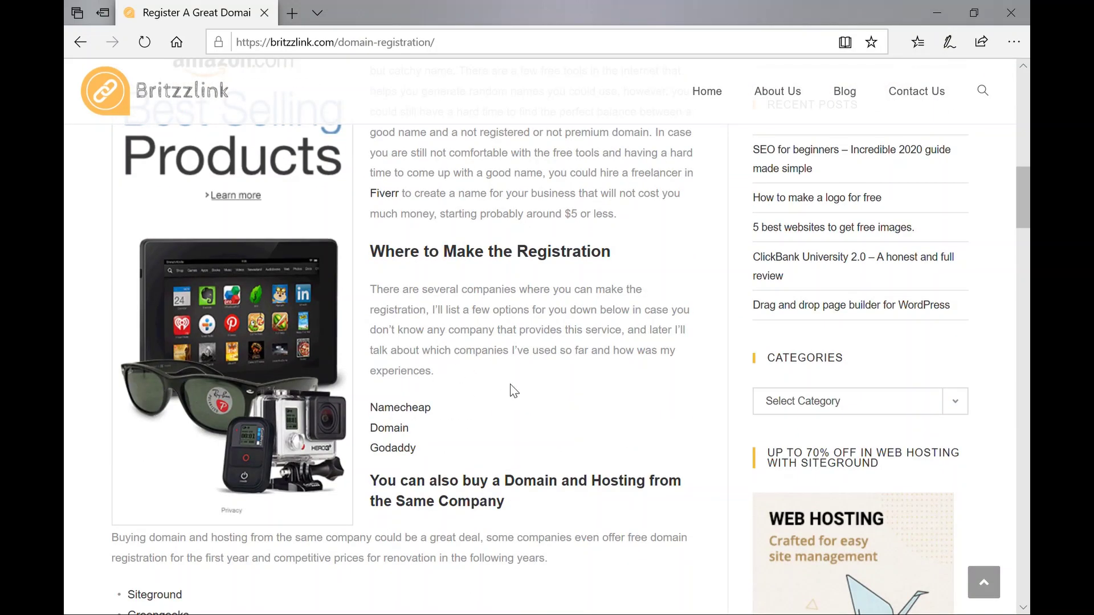
pyautogui.scroll(-1, 511, 391)
pyautogui.scroll(-2, 511, 391)
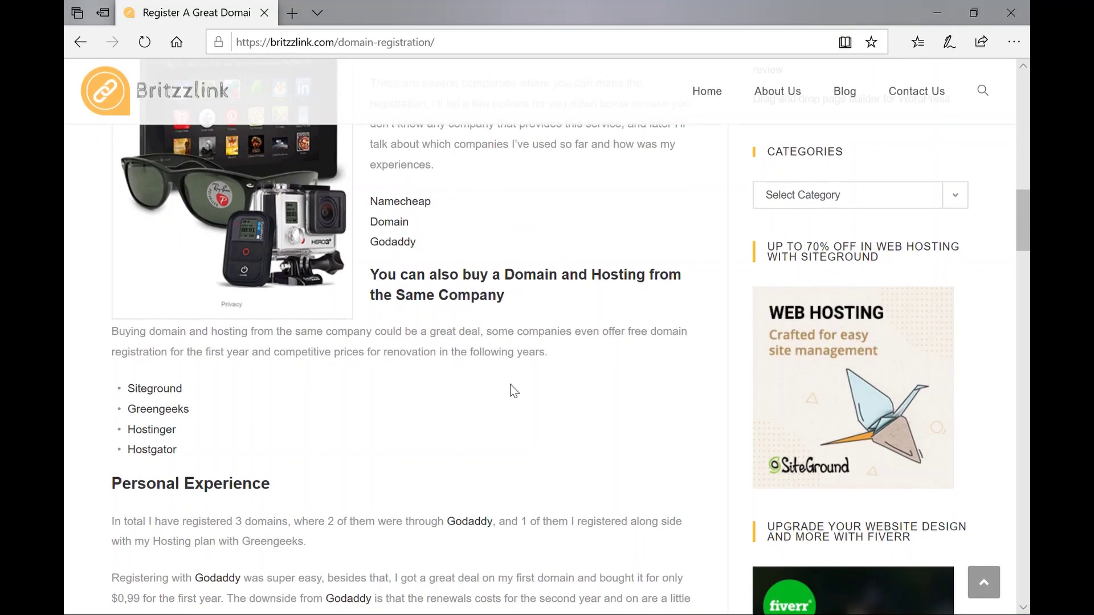
pyautogui.scroll(3, 511, 390)
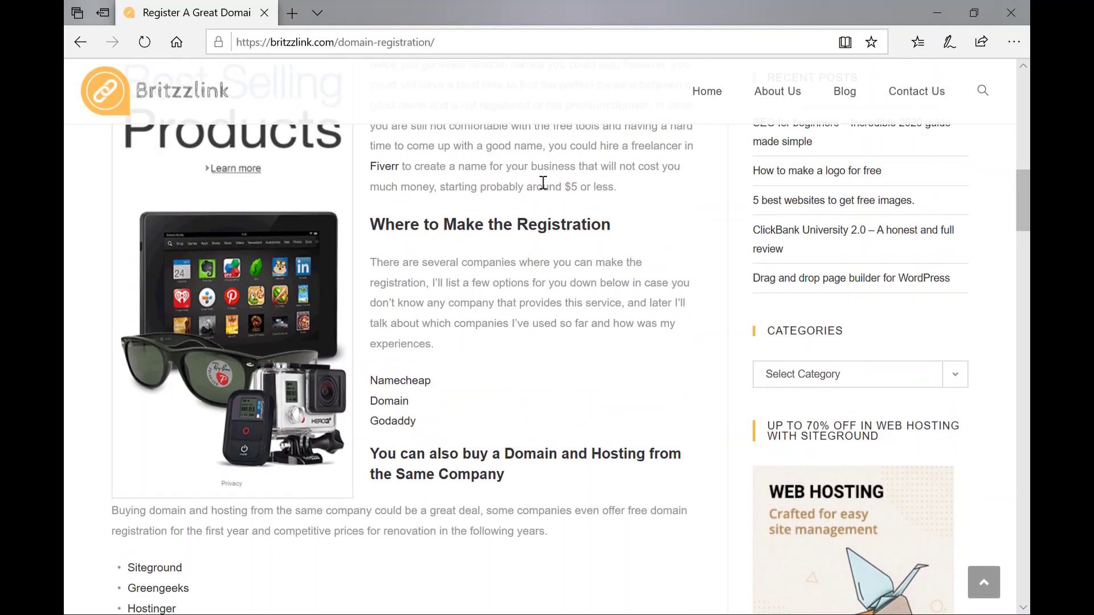
pyautogui.scroll(-1, 560, 246)
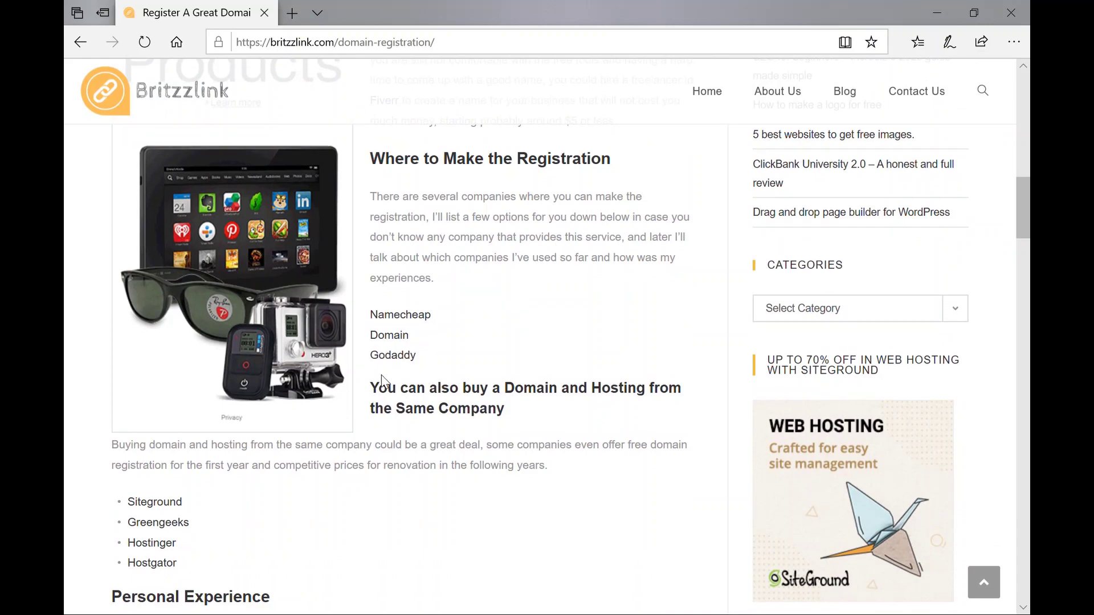
pyautogui.scroll(-1, 551, 202)
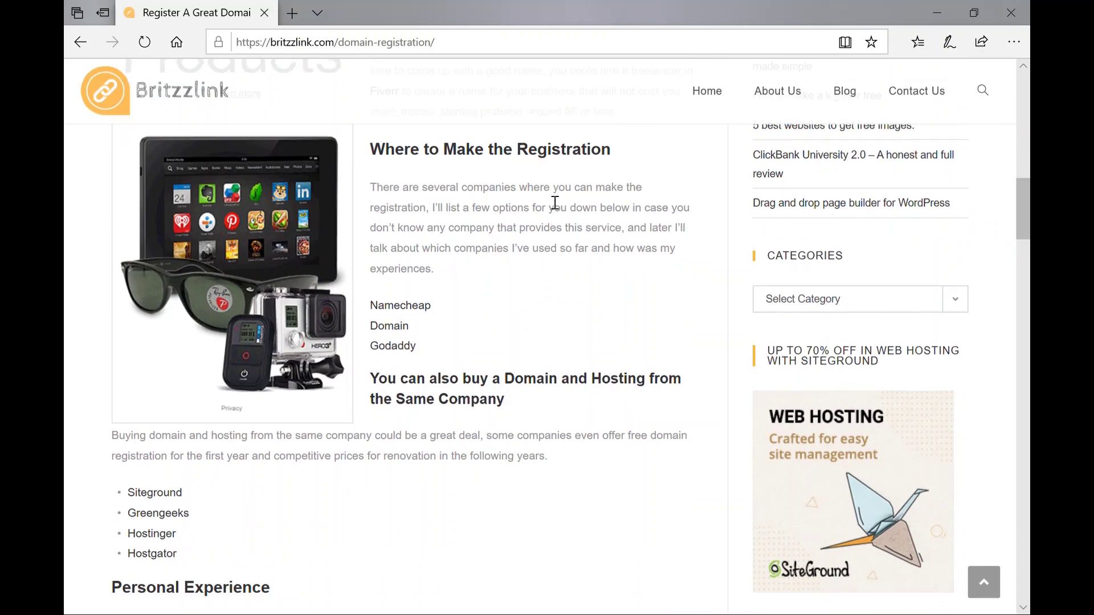
pyautogui.scroll(1, 549, 201)
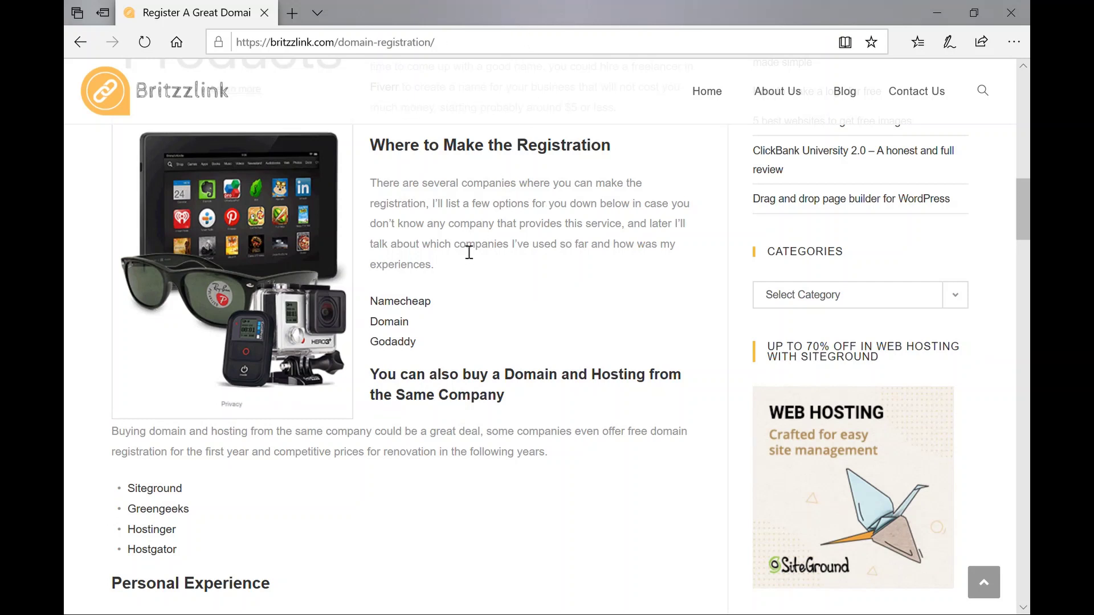
pyautogui.click(430, 306)
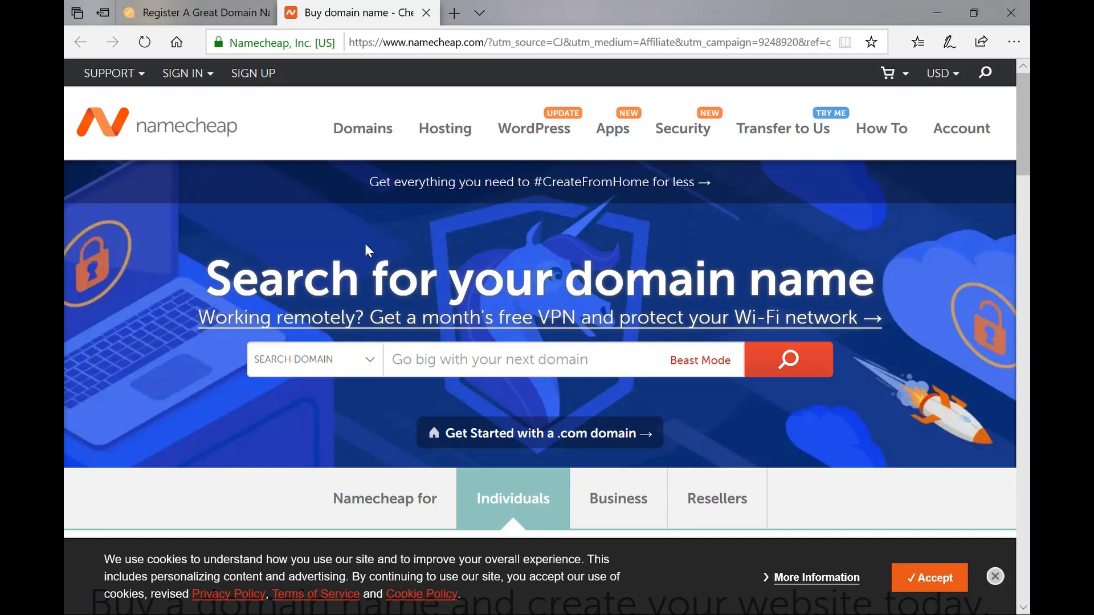
# Look over the Namecheap home page down to its footer and return to the domain search
pyautogui.scroll(-8, 365, 245)
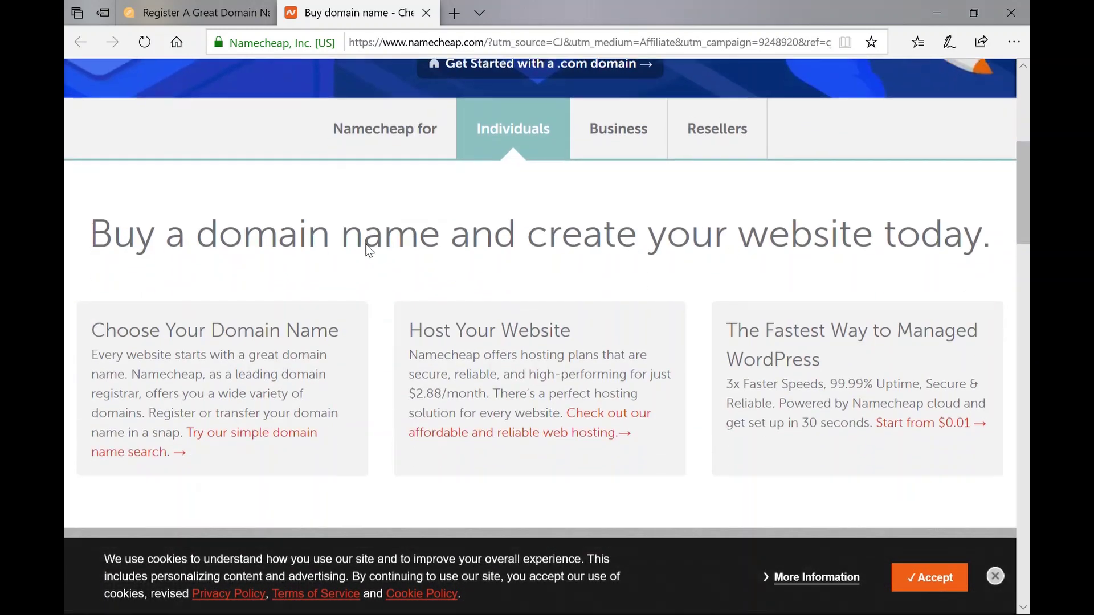
pyautogui.scroll(-7, 370, 251)
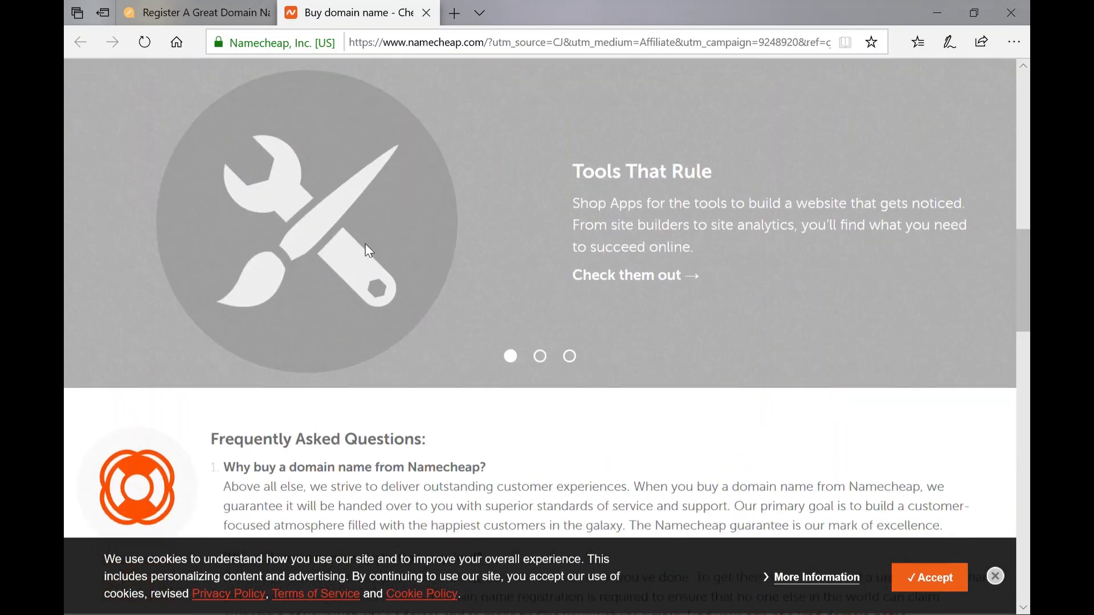
pyautogui.scroll(-10, 370, 250)
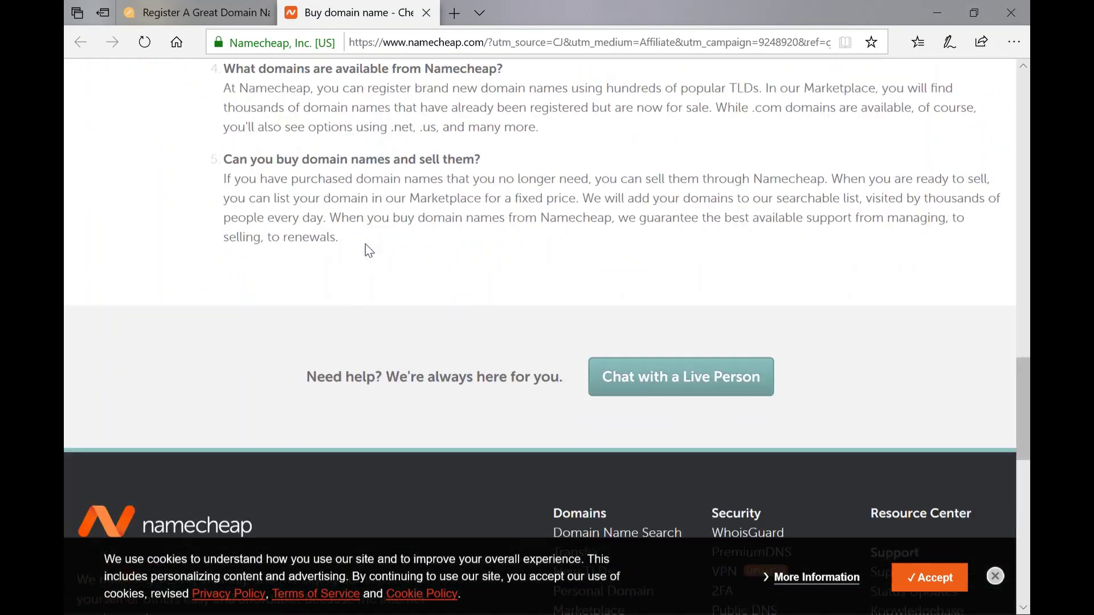
pyautogui.scroll(-9, 369, 251)
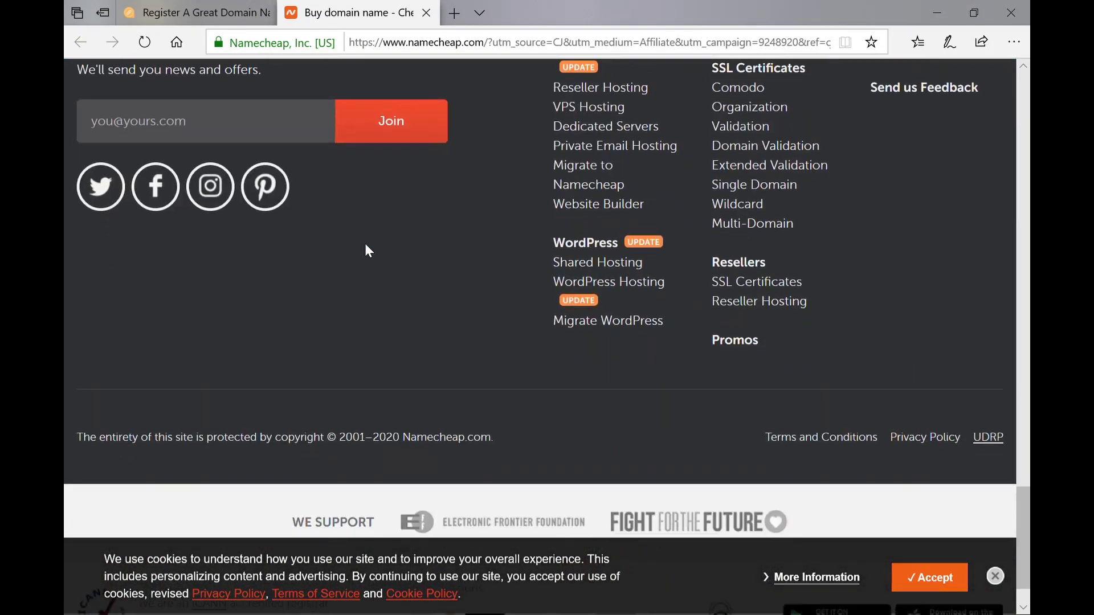
pyautogui.press('Home')
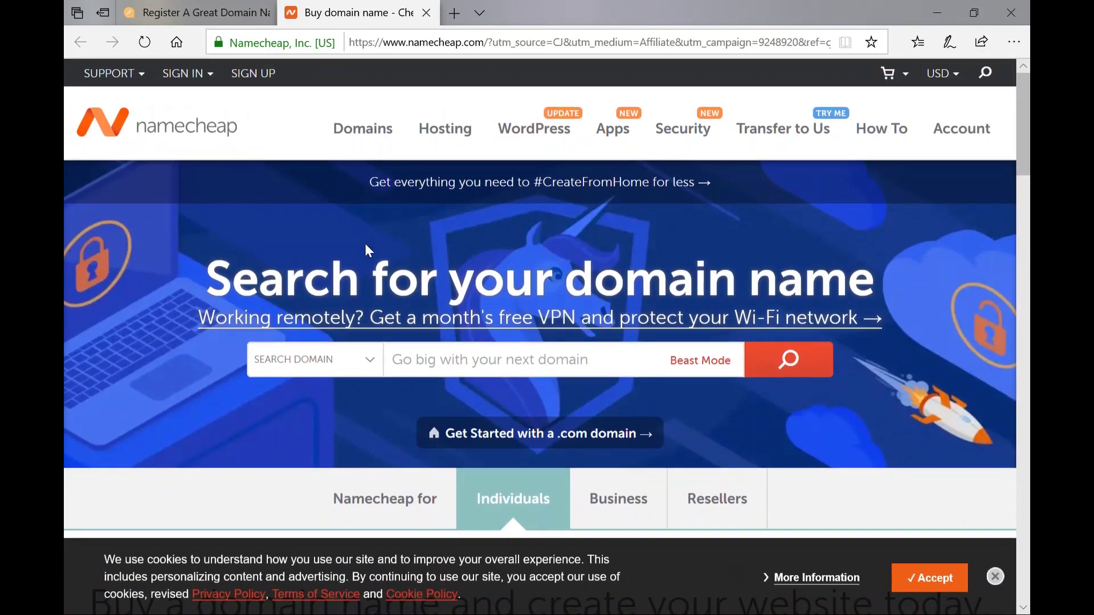
# Search Namecheap for the domain name desbloqueiofeminino.com
pyautogui.click(476, 371)
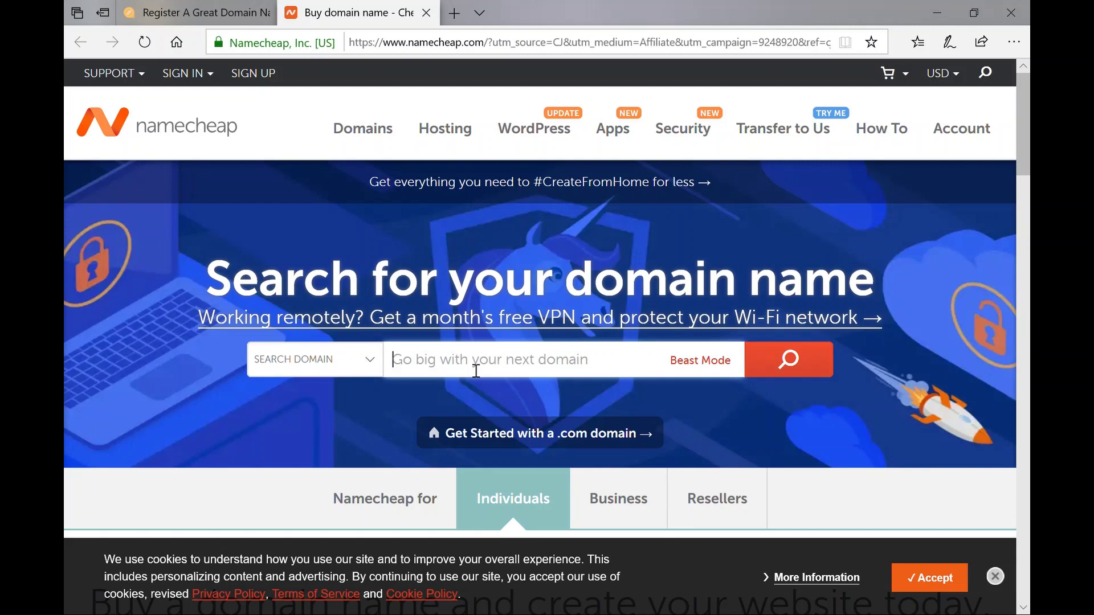
pyautogui.write('des')
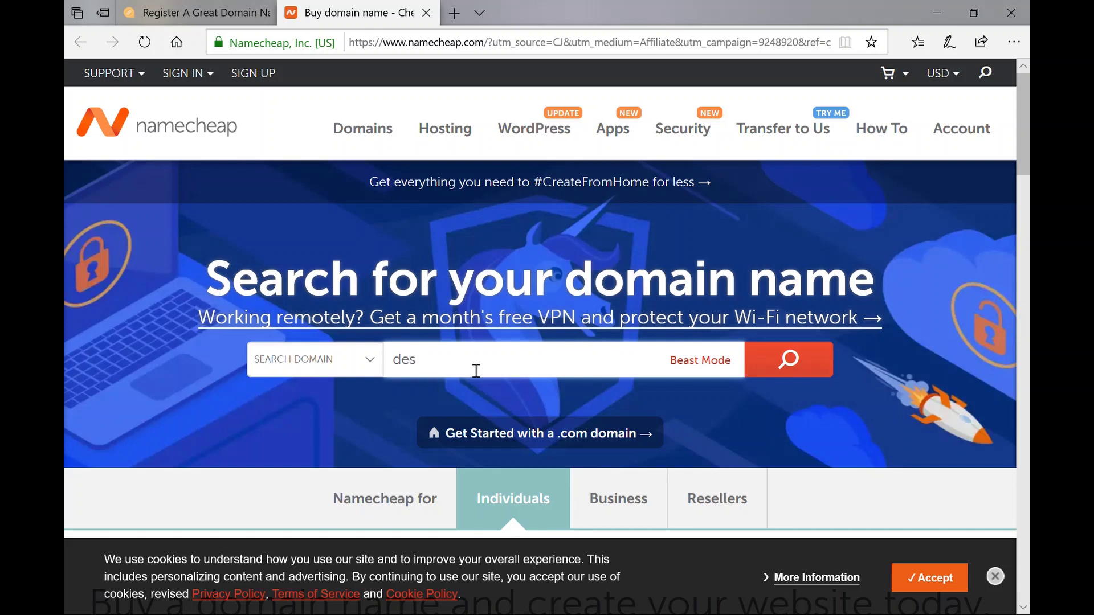
pyautogui.write('bloqueiofeminino')
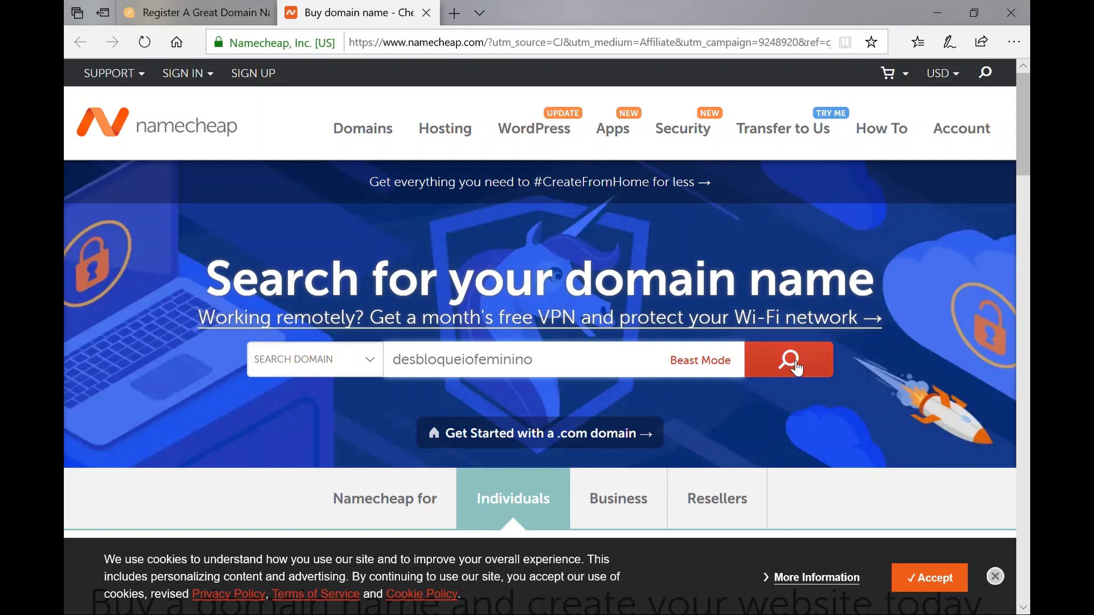
pyautogui.write('.com')
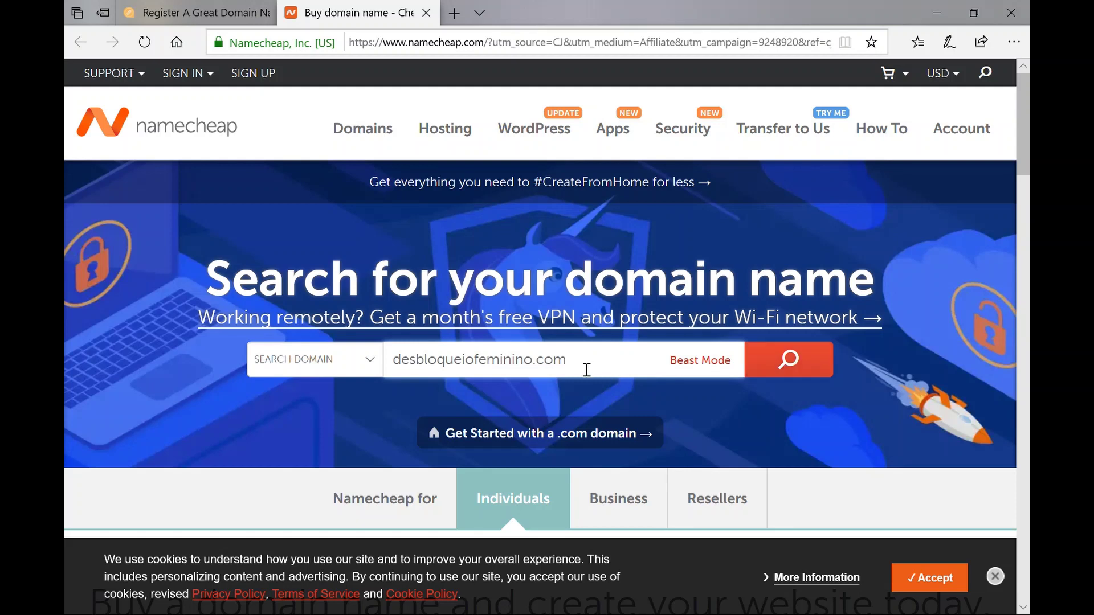
pyautogui.click(793, 376)
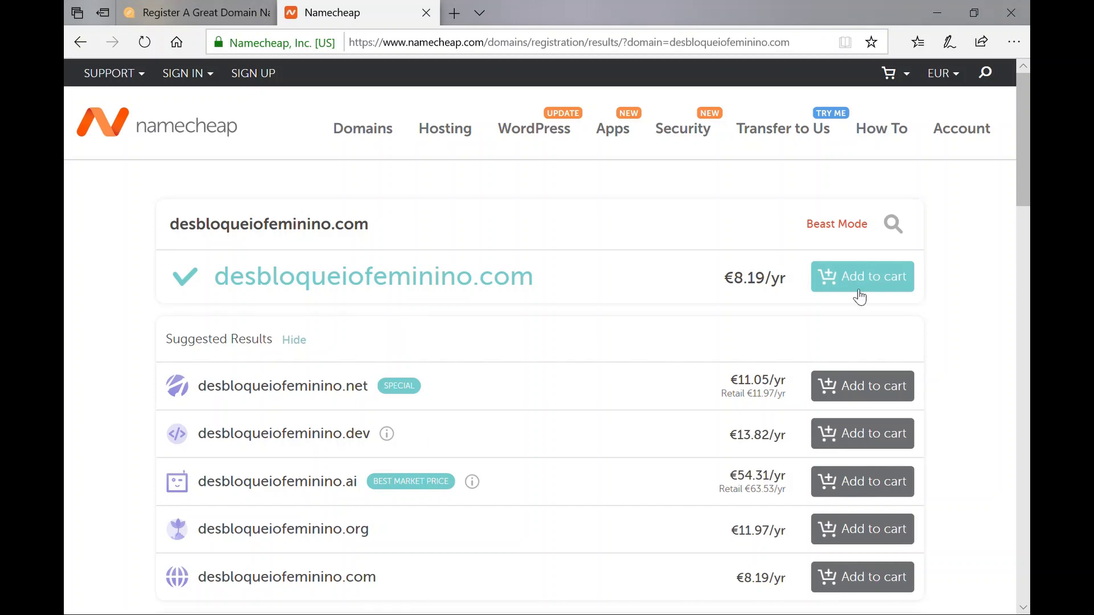
# Examine the domain search results, comparing the available extensions and their yearly prices
pyautogui.scroll(-3, 971, 297)
pyautogui.scroll(-10, 970, 298)
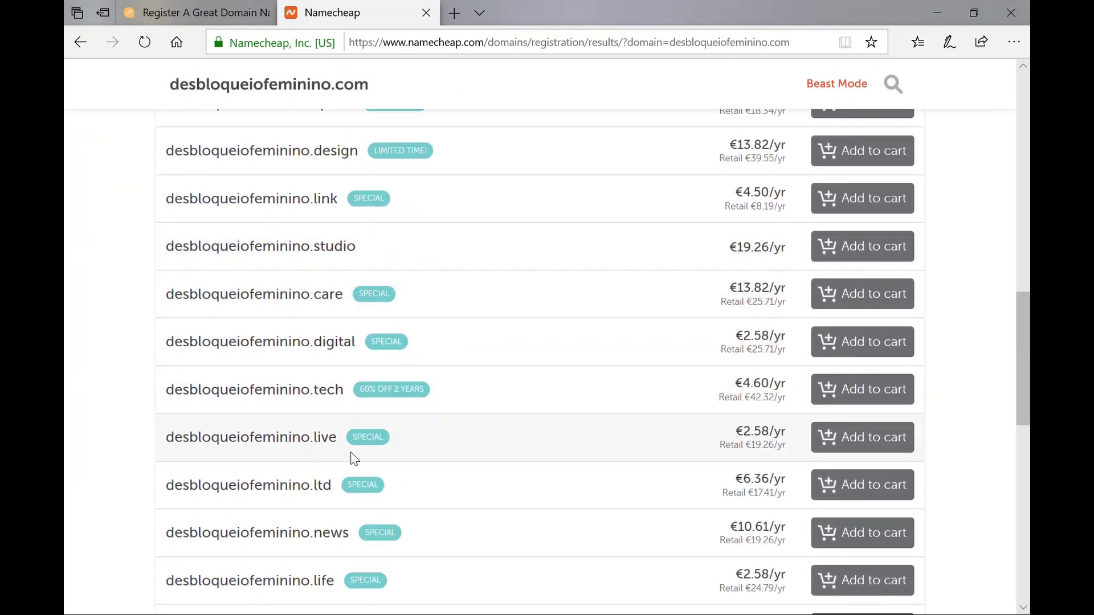
pyautogui.scroll(10, 403, 457)
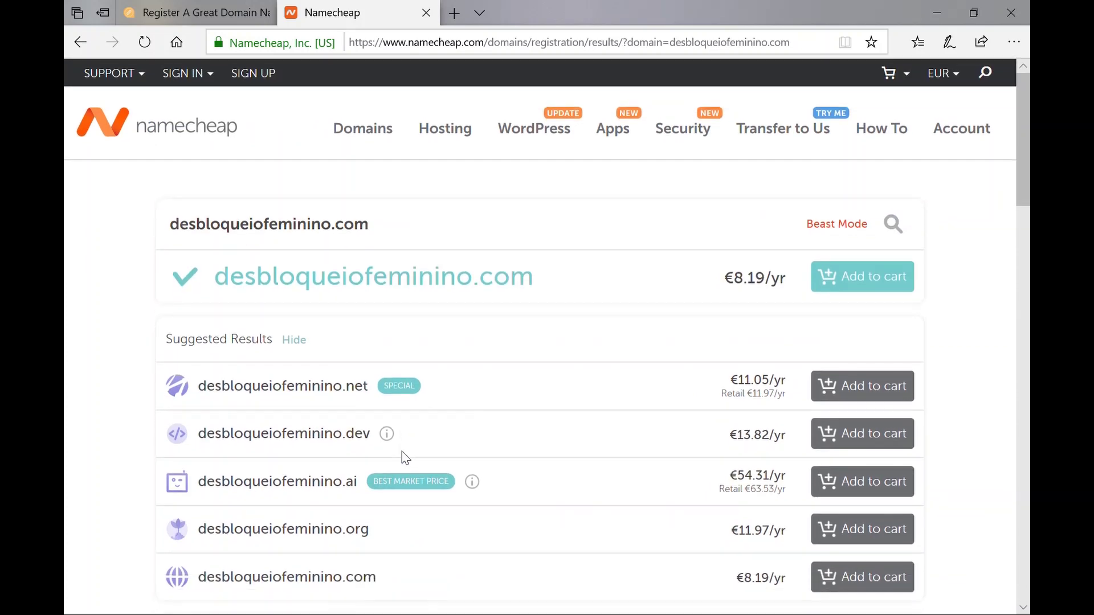
pyautogui.scroll(-3, 405, 457)
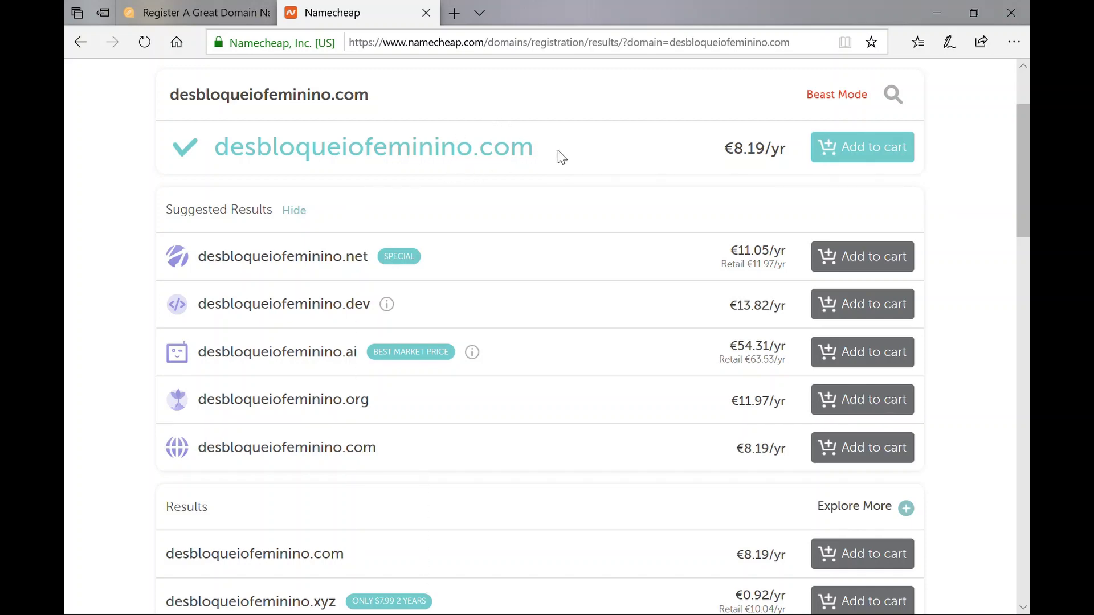
pyautogui.scroll(-3, 558, 150)
pyautogui.scroll(-2, 560, 156)
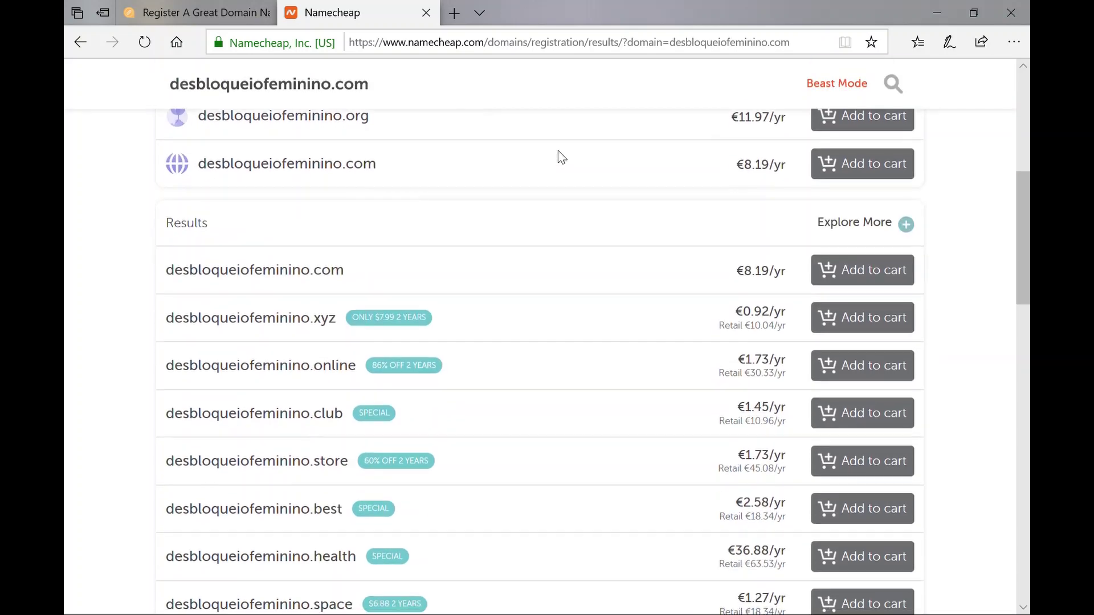
pyautogui.scroll(-5, 562, 157)
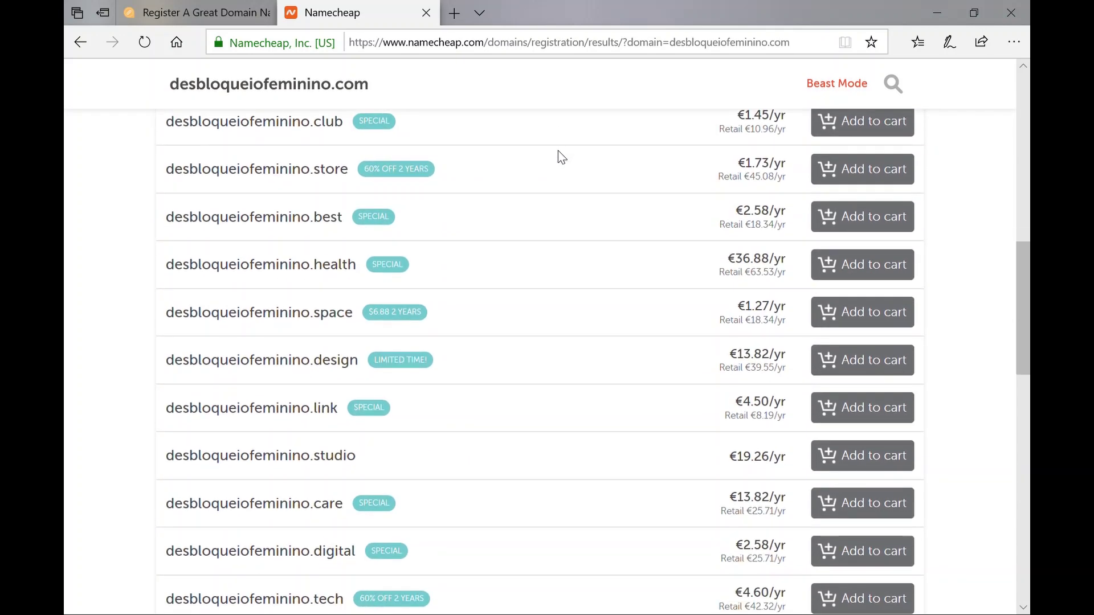
pyautogui.scroll(10, 561, 157)
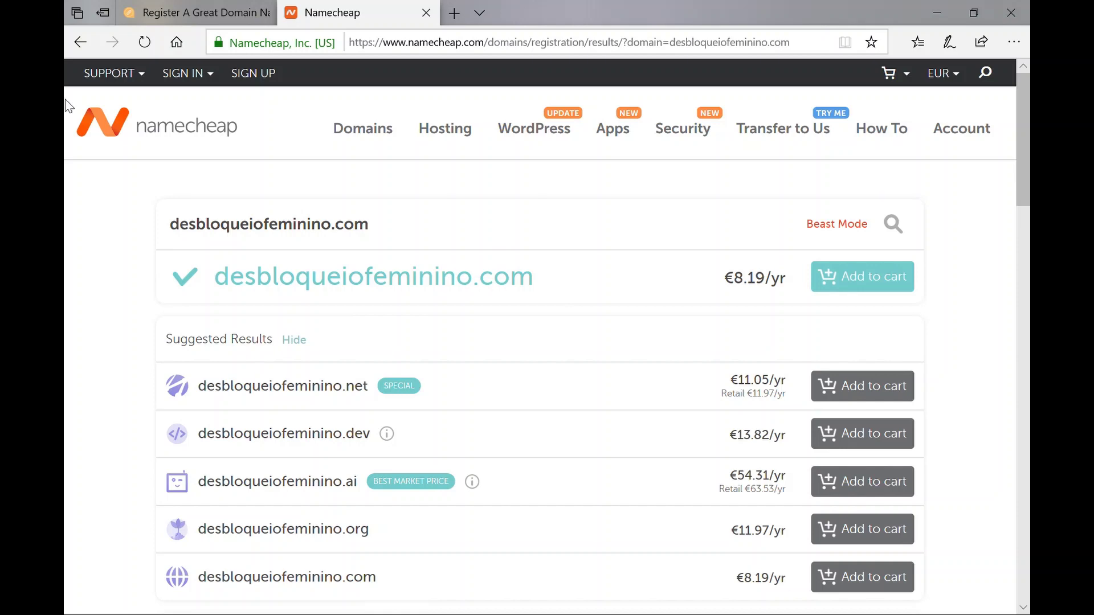
# Return to the Namecheap home page, search for the domain britzzlink.com and check its availability
pyautogui.click(67, 29)
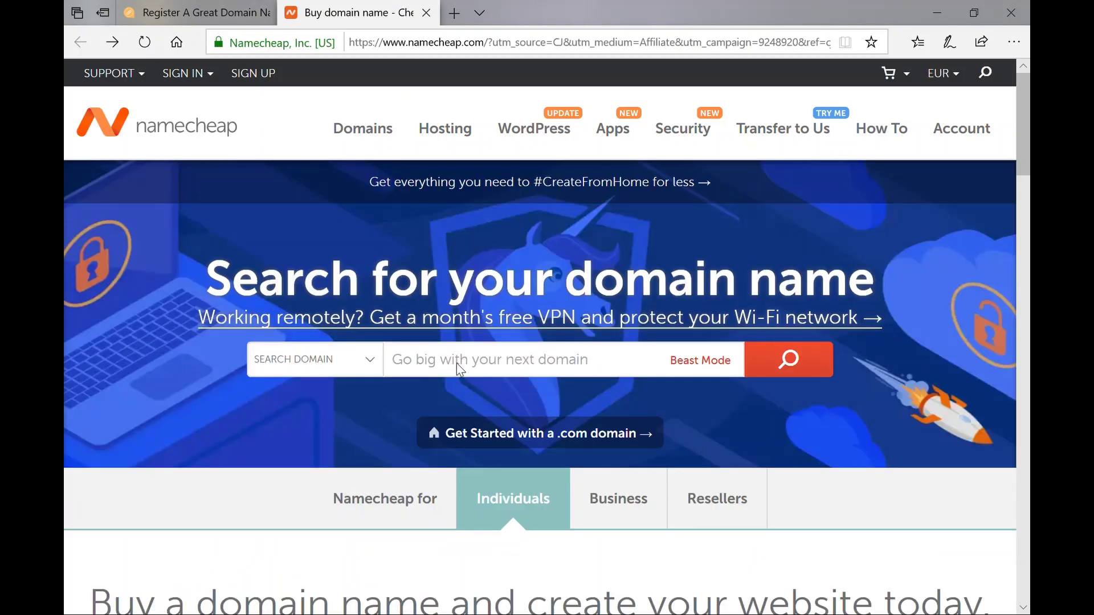
pyautogui.click(474, 375)
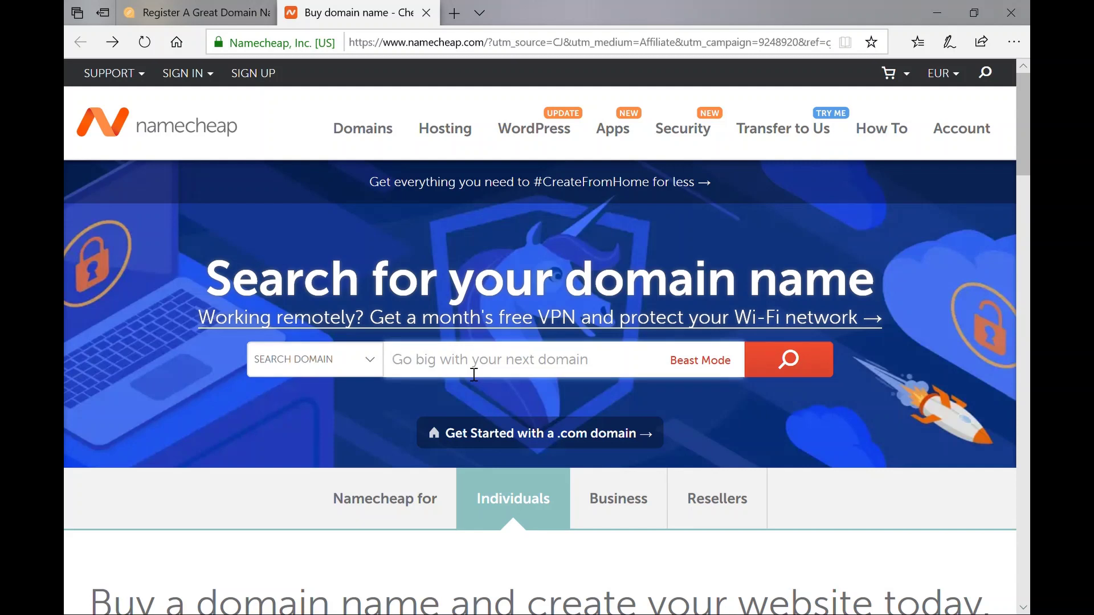
pyautogui.write('britzz')
pyautogui.write('link')
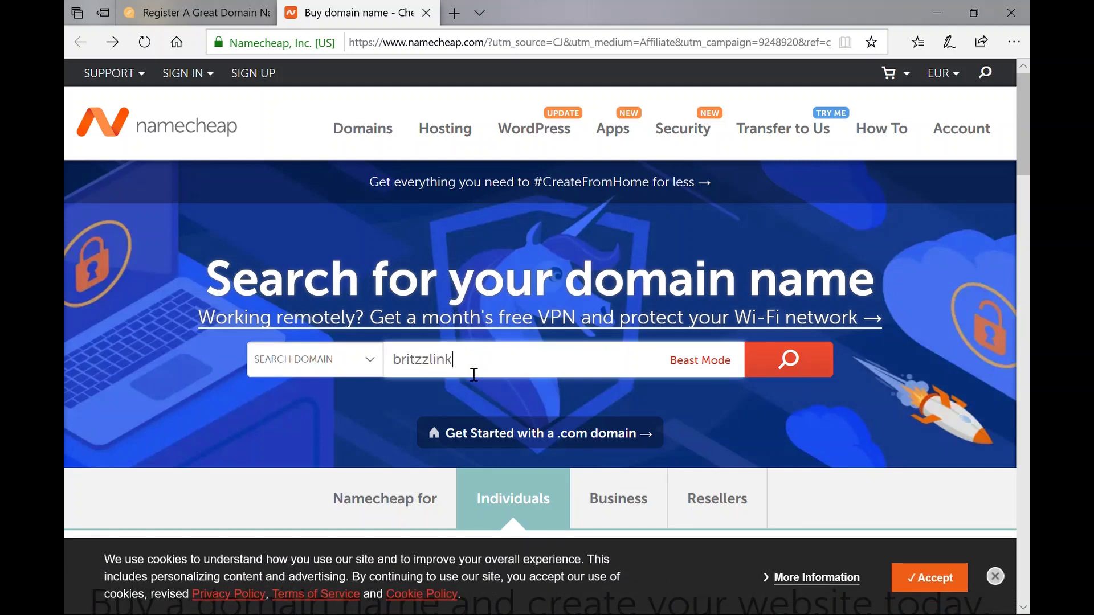
pyautogui.write('.com')
pyautogui.click(784, 367)
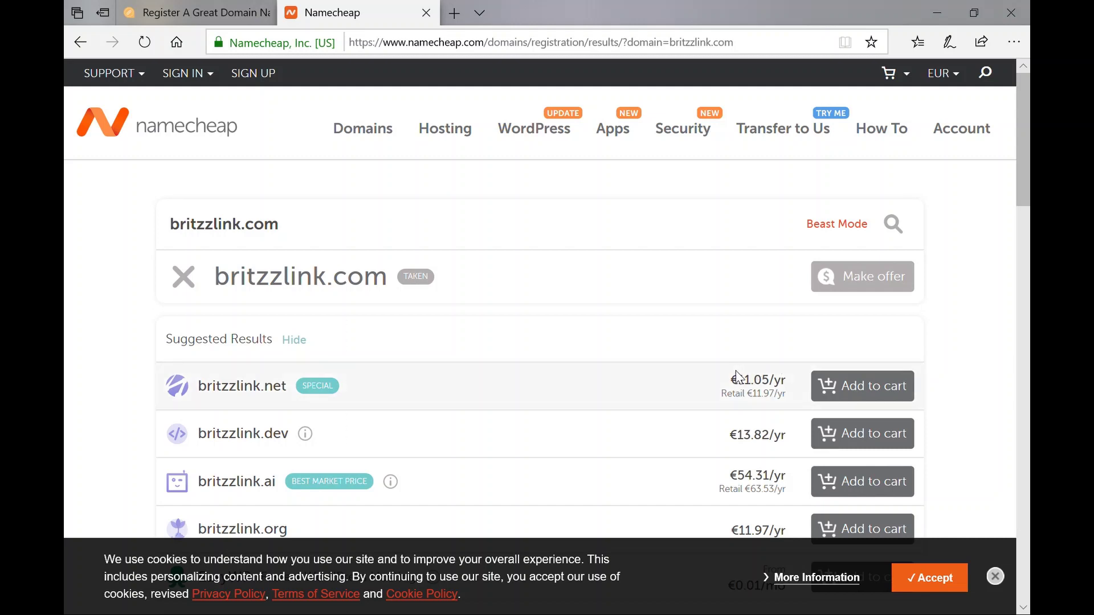
pyautogui.moveTo(432, 281)
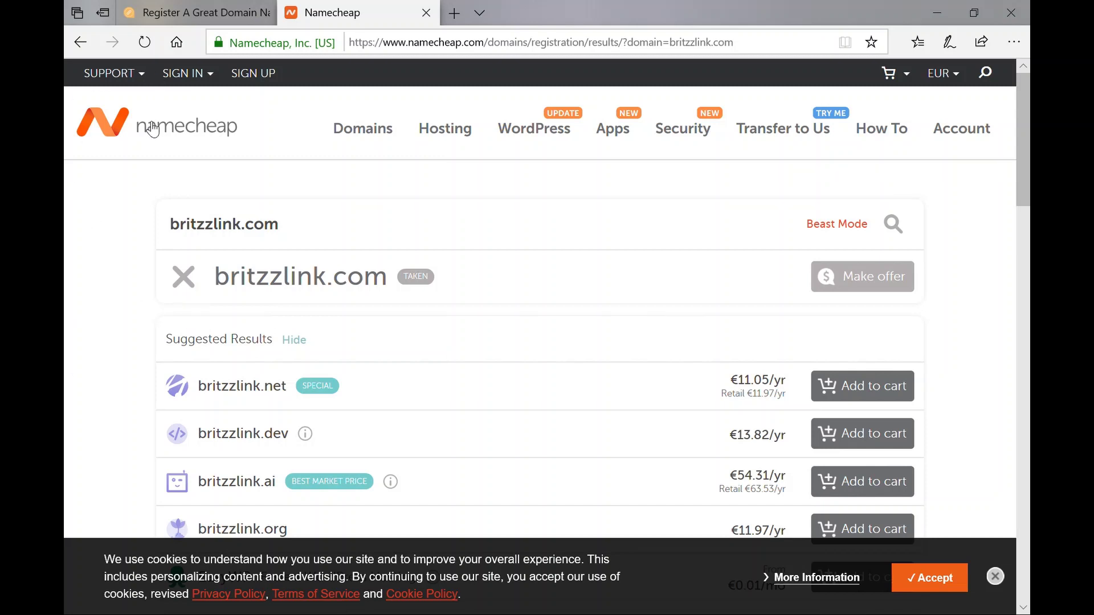
# Search again for the domain desbloqueiofeminino.com and add it to the cart
pyautogui.click(80, 43)
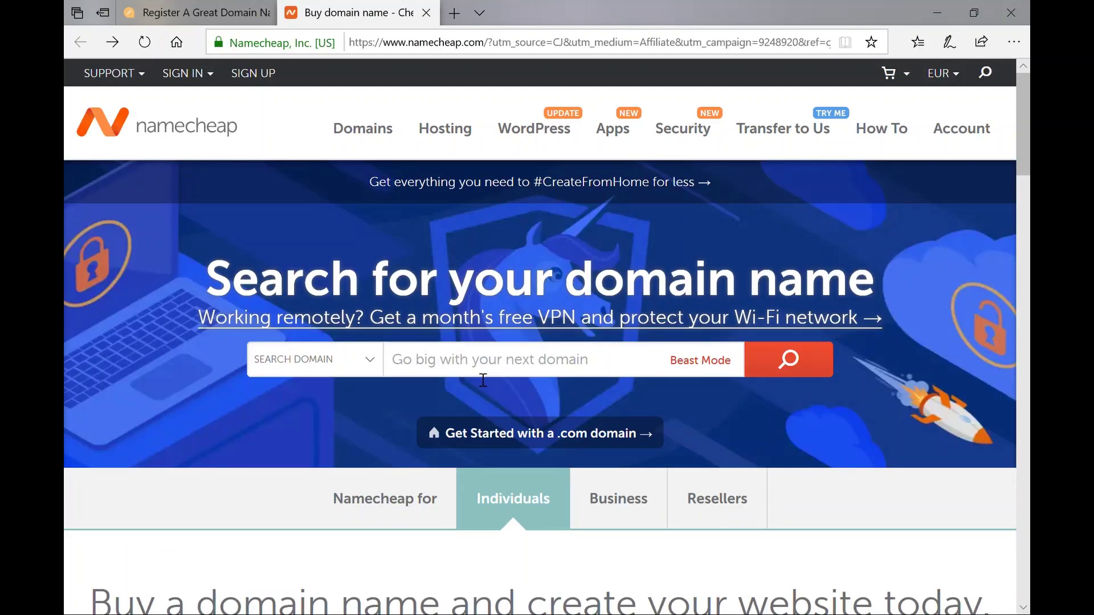
pyautogui.click(484, 381)
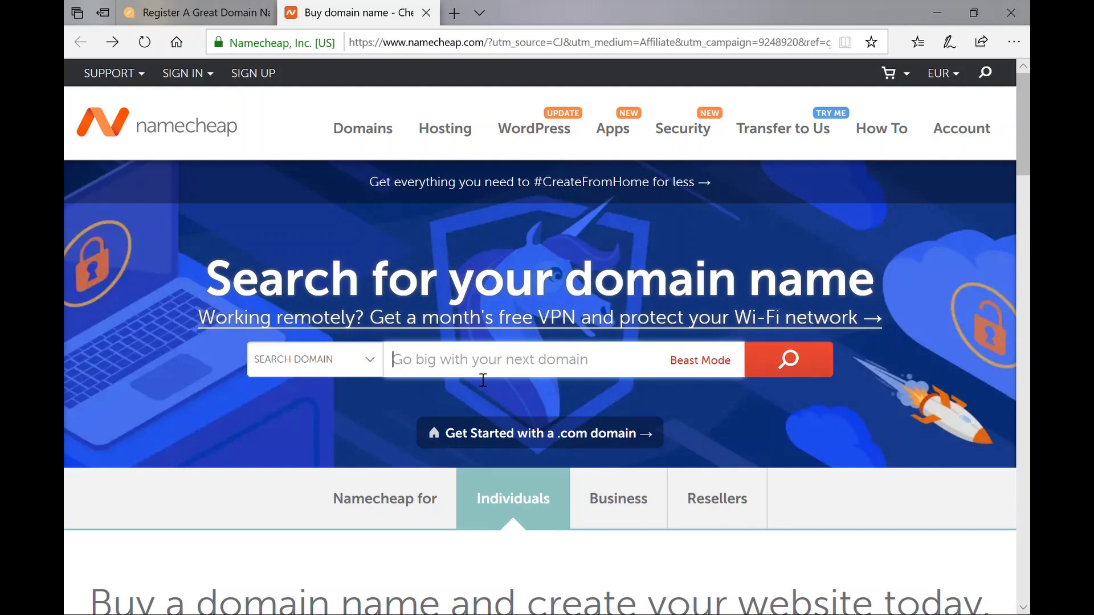
pyautogui.write('desbloqu')
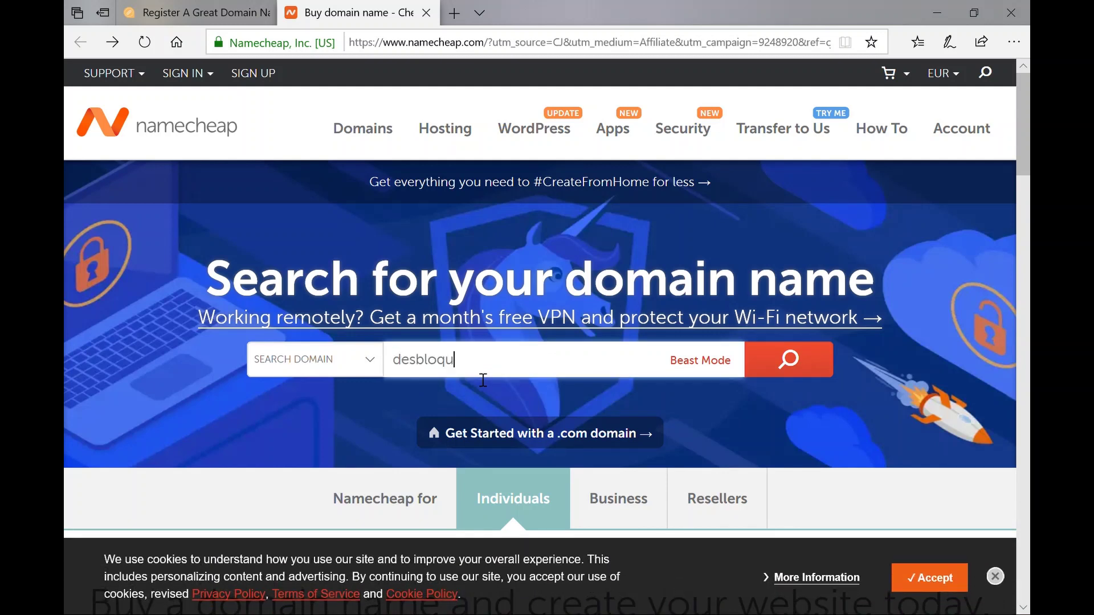
pyautogui.write('eiofeminino.com')
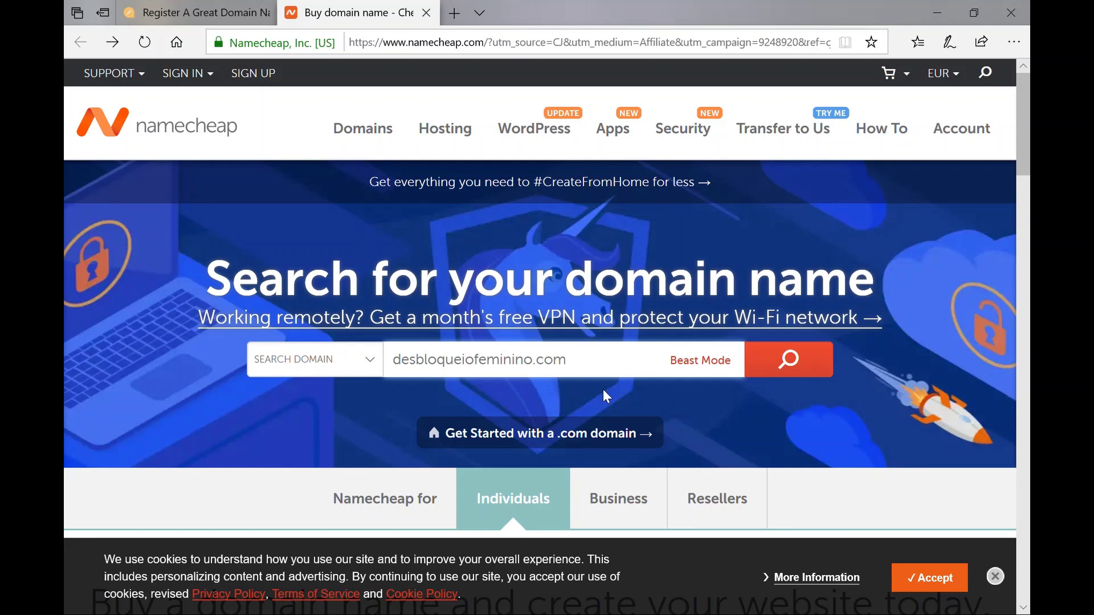
pyautogui.click(796, 368)
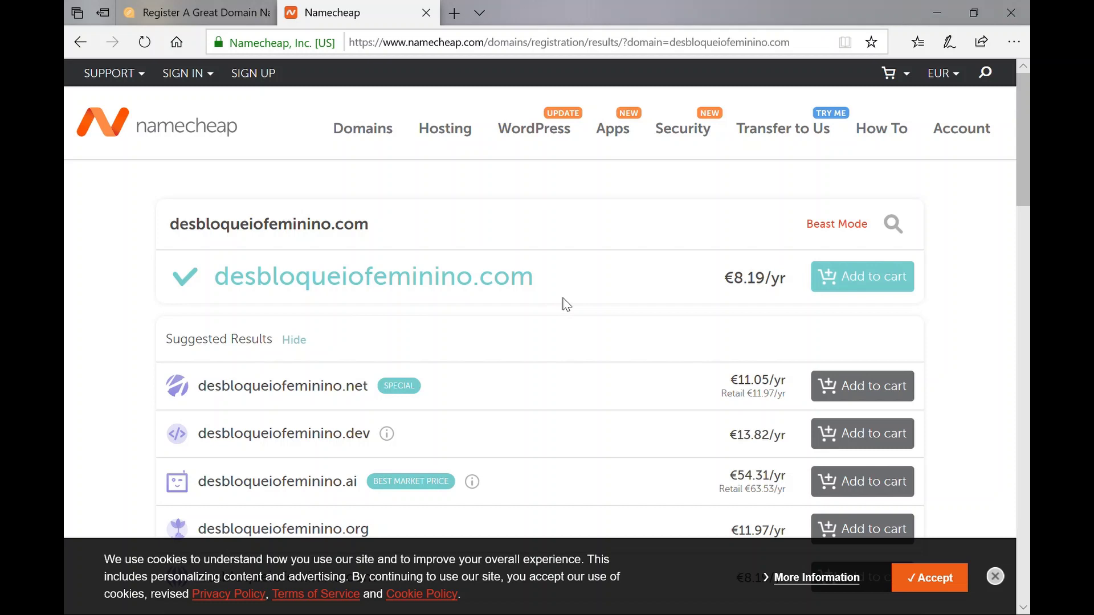
pyautogui.click(848, 289)
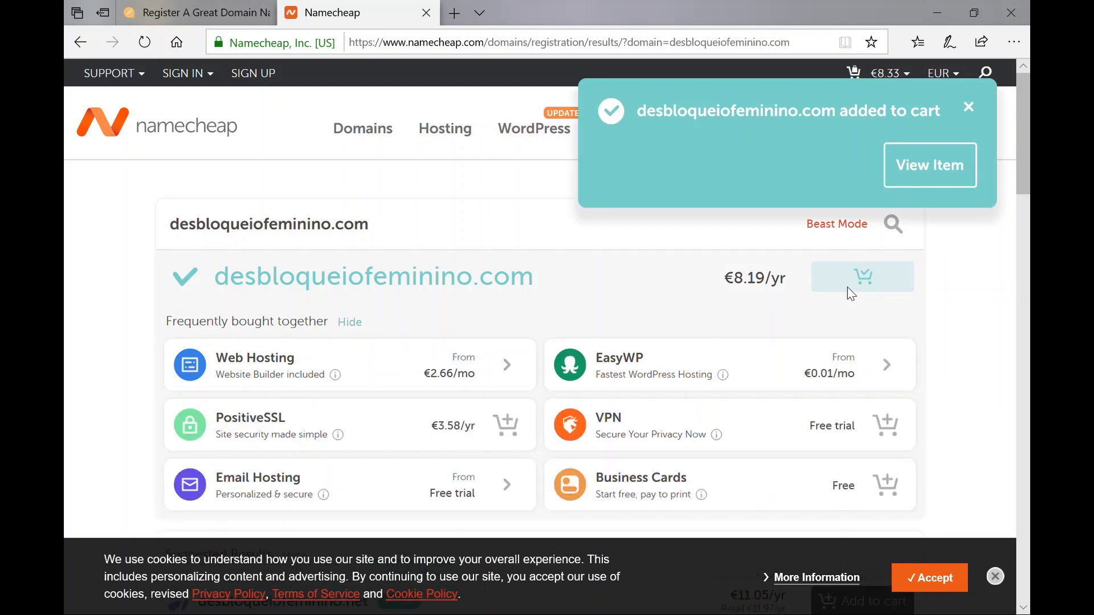
# Examine the add-ons frequently bought together with the domain and the prices of its other extensions
pyautogui.scroll(-1, 735, 321)
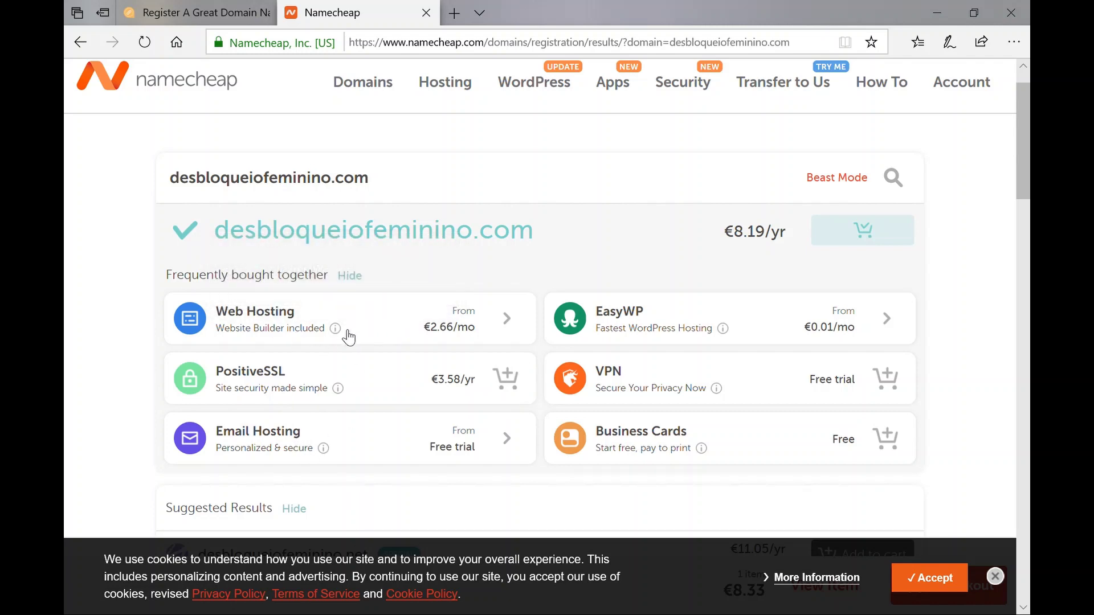
pyautogui.moveTo(339, 333)
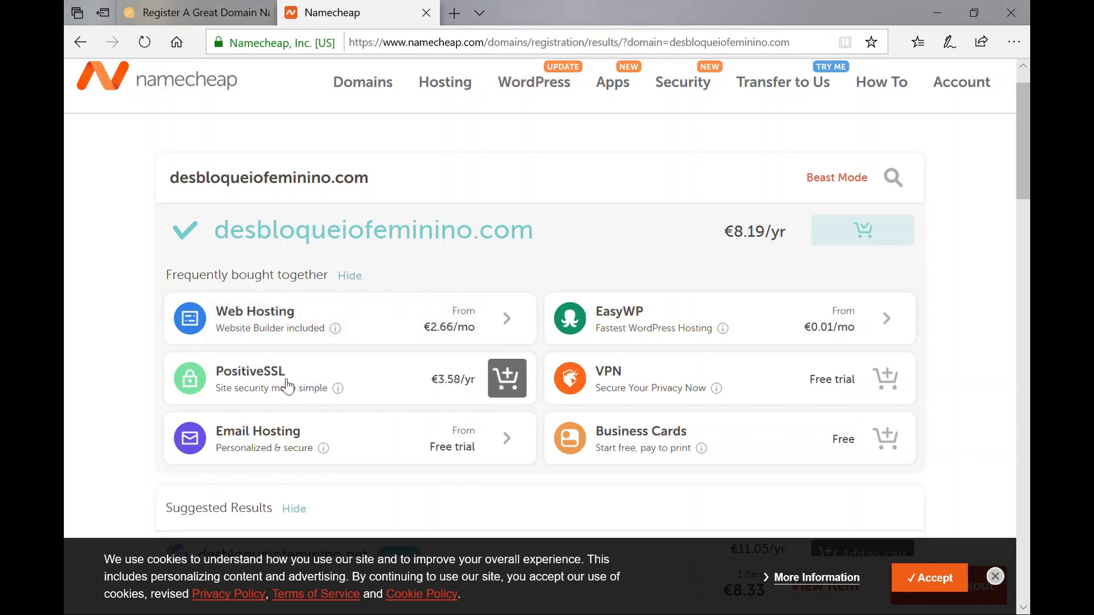
pyautogui.moveTo(316, 382)
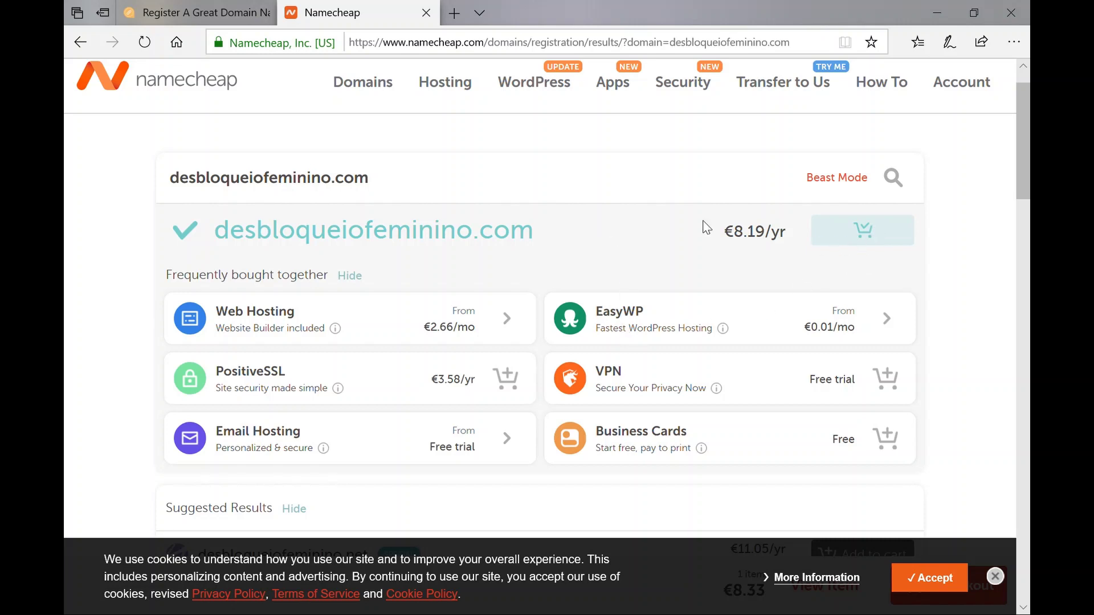
pyautogui.scroll(-2, 684, 261)
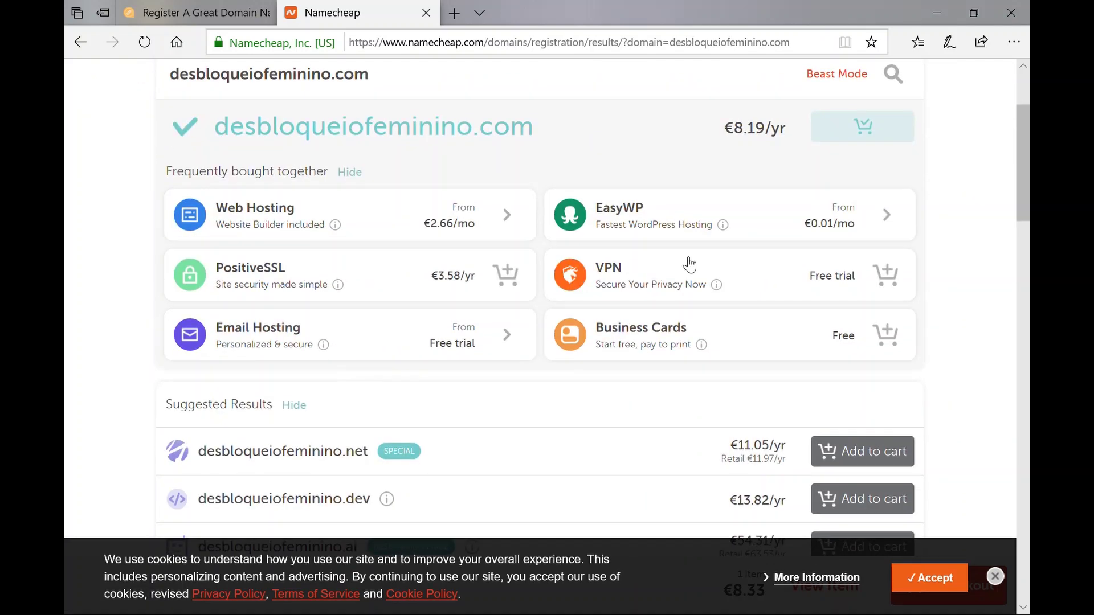
pyautogui.scroll(-3, 689, 263)
pyautogui.scroll(-4, 686, 262)
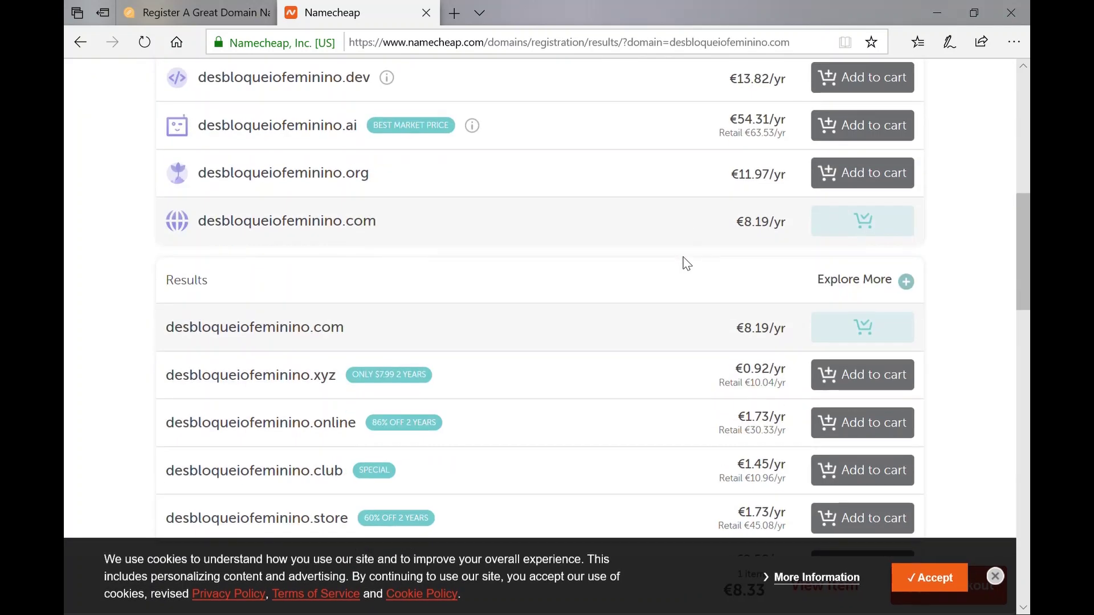
pyautogui.scroll(-5, 686, 263)
pyautogui.scroll(10, 687, 262)
pyautogui.scroll(4, 687, 262)
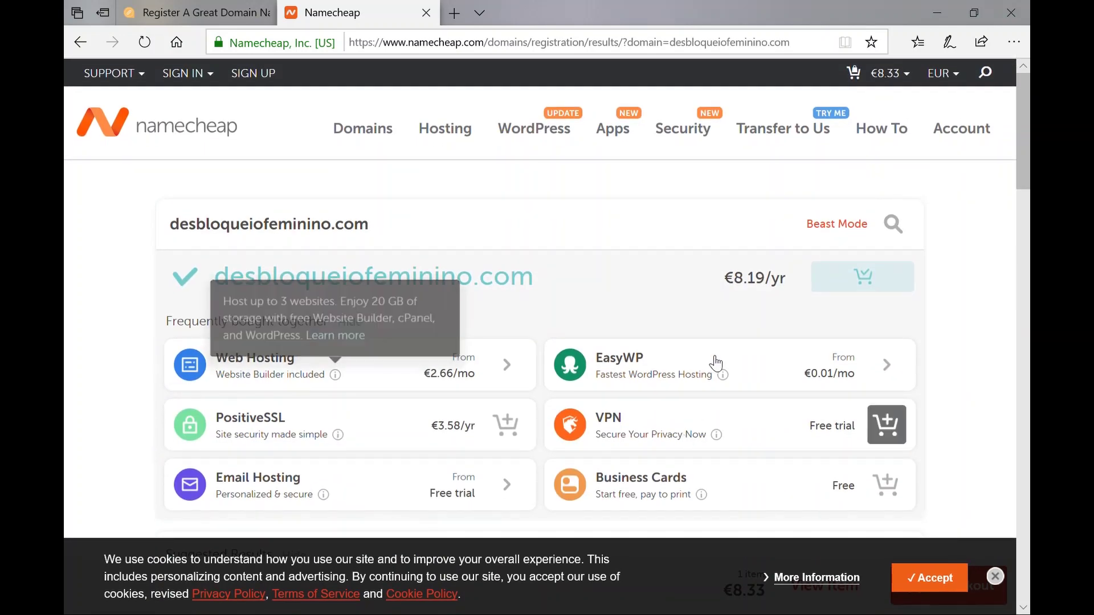
# Accept the cookie notice and proceed to checkout with the domain in the cart
pyautogui.click(934, 581)
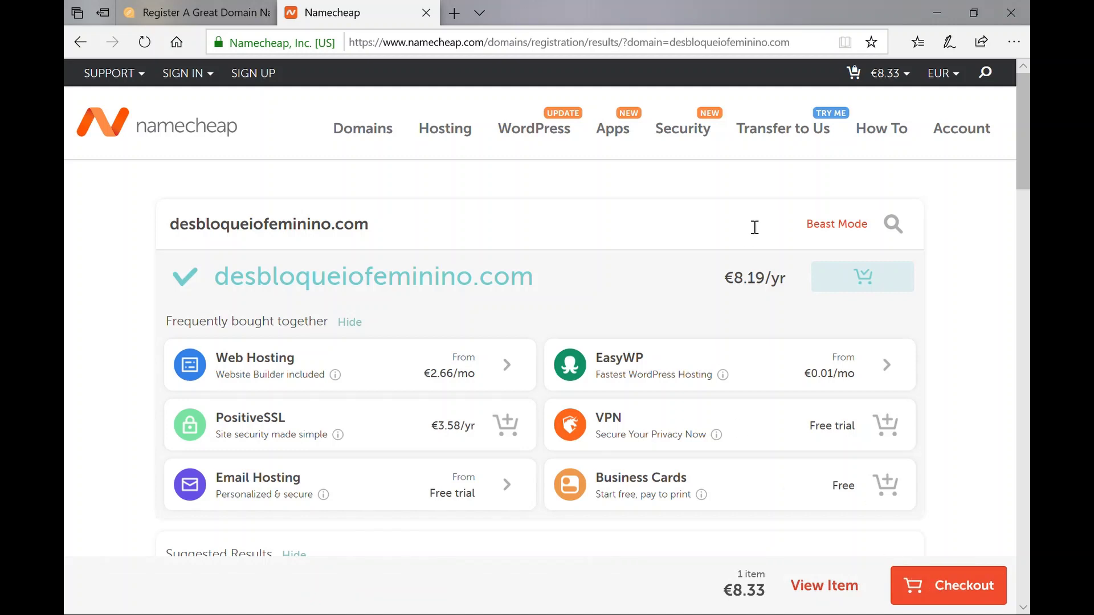
pyautogui.click(953, 596)
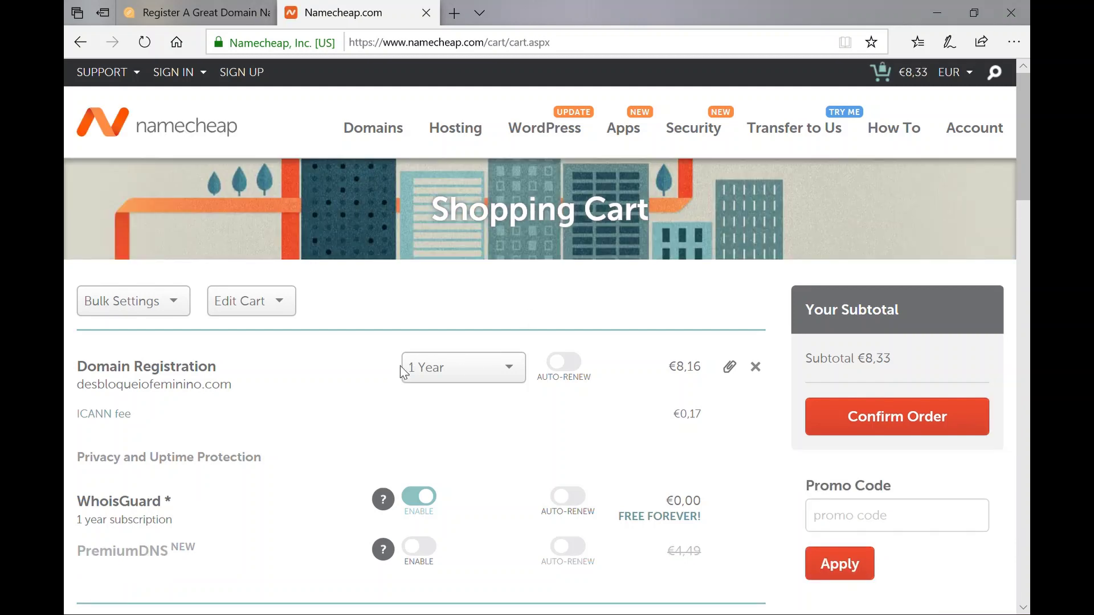
# Try a registration term of 2 Years for desbloqueiofeminino.com and set it back to 1 Year
pyautogui.scroll(-2, 448, 425)
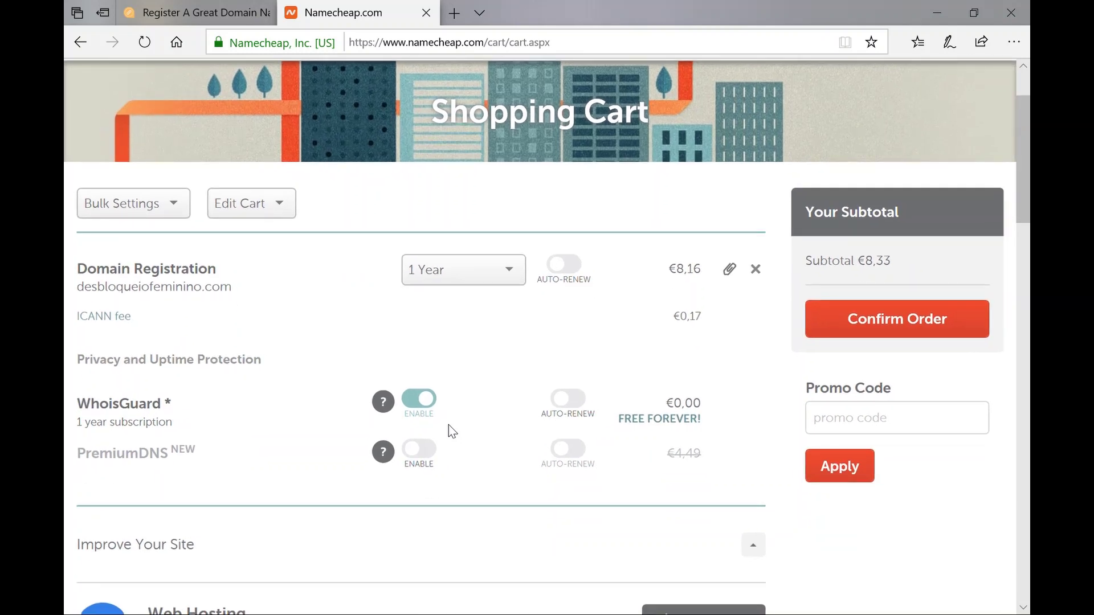
pyautogui.click(477, 281)
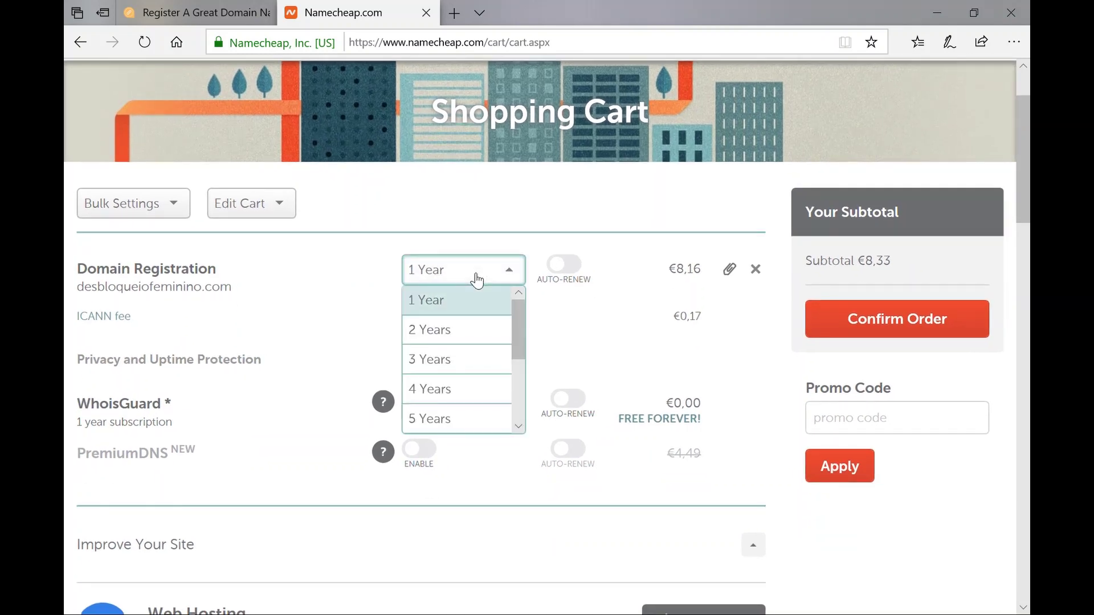
pyautogui.click(475, 332)
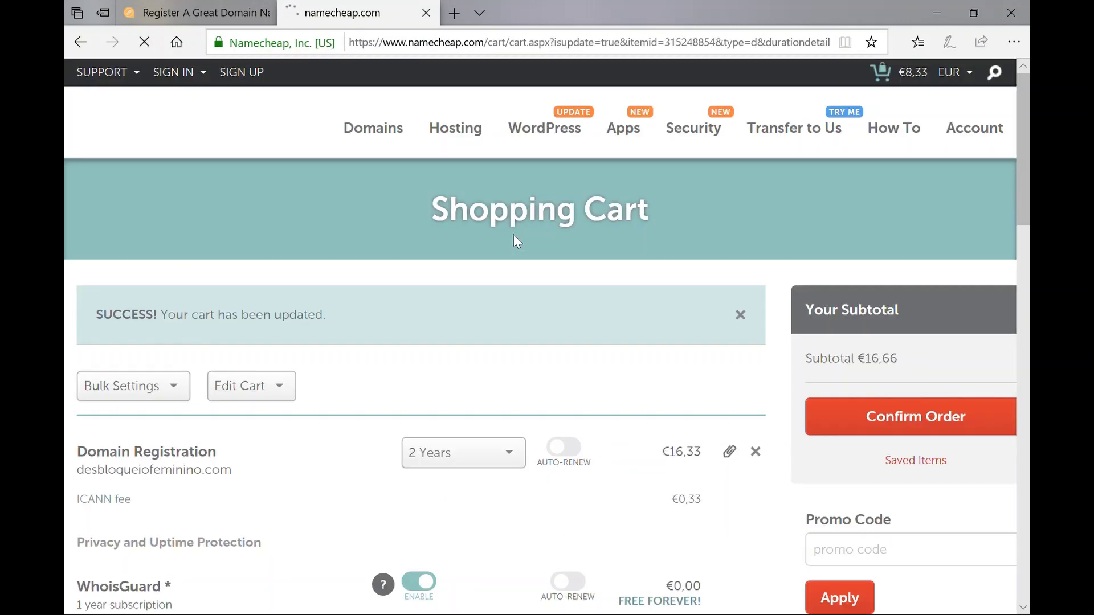
pyautogui.scroll(-5, 542, 349)
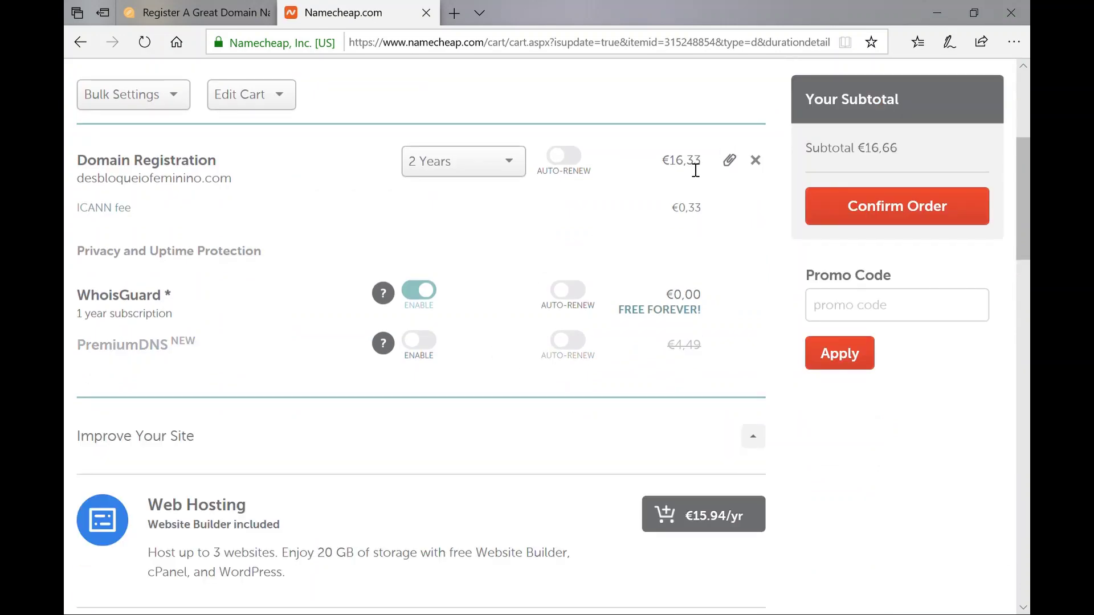
pyautogui.click(513, 170)
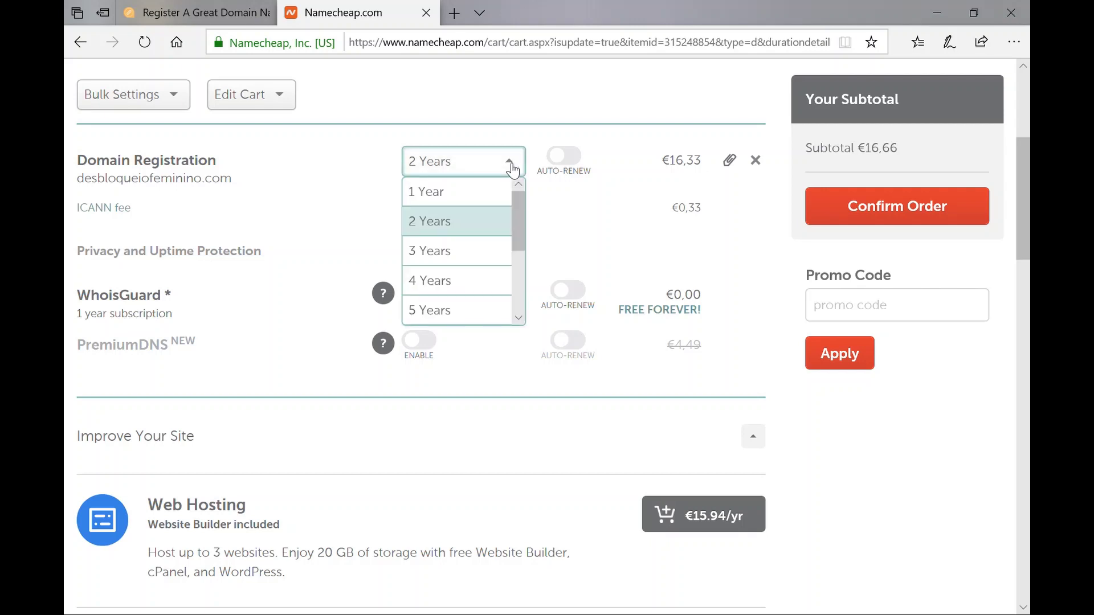
pyautogui.click(492, 193)
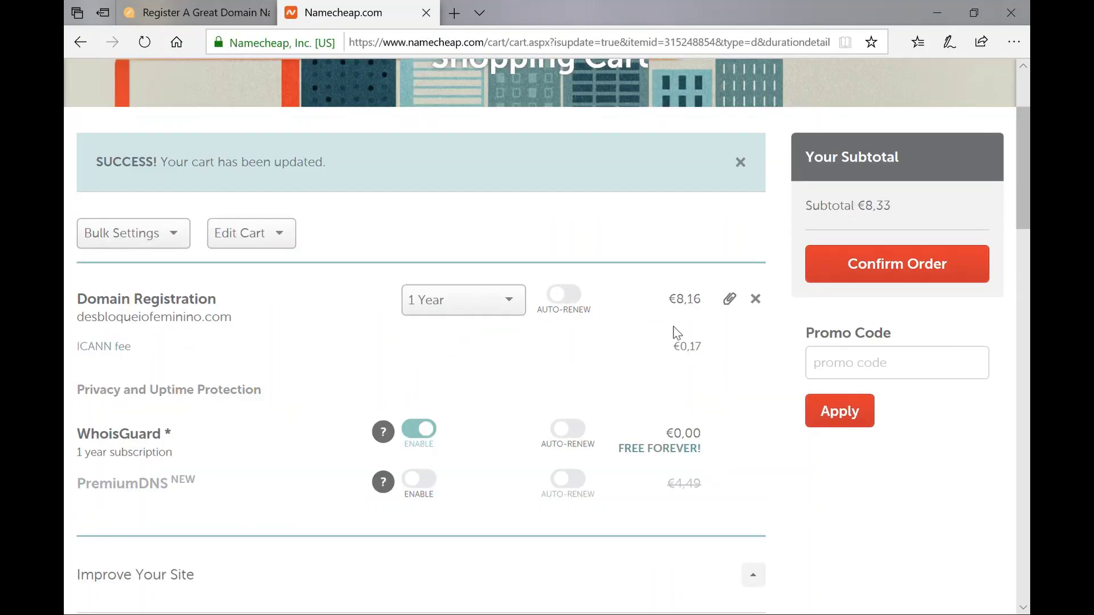
# Review the cart's privacy options and site add-ons without adding any, and confirm the order
pyautogui.scroll(-5, 502, 361)
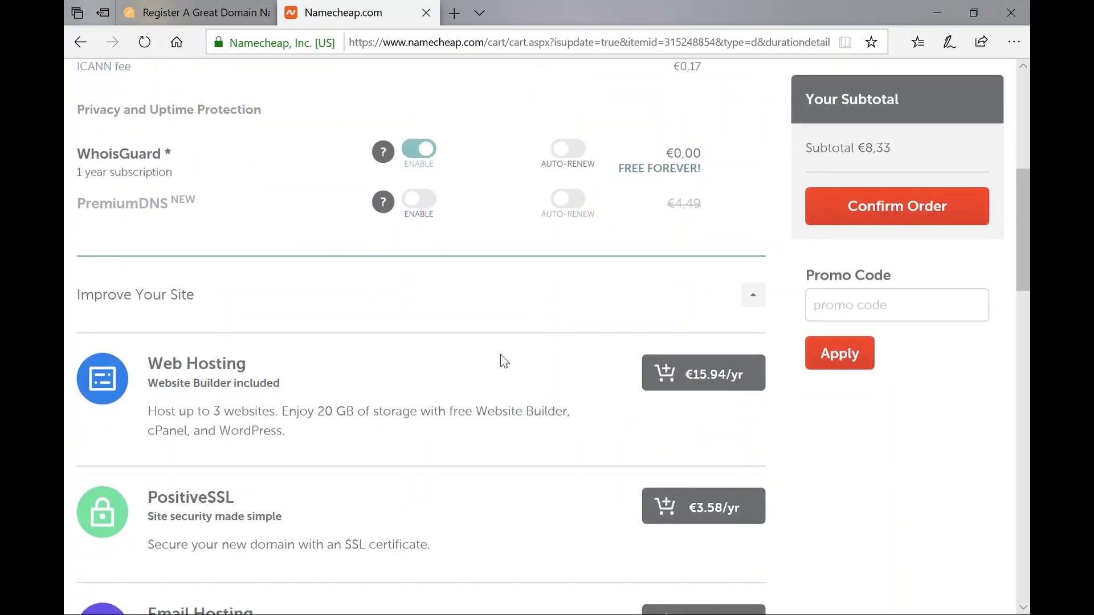
pyautogui.scroll(-8, 505, 362)
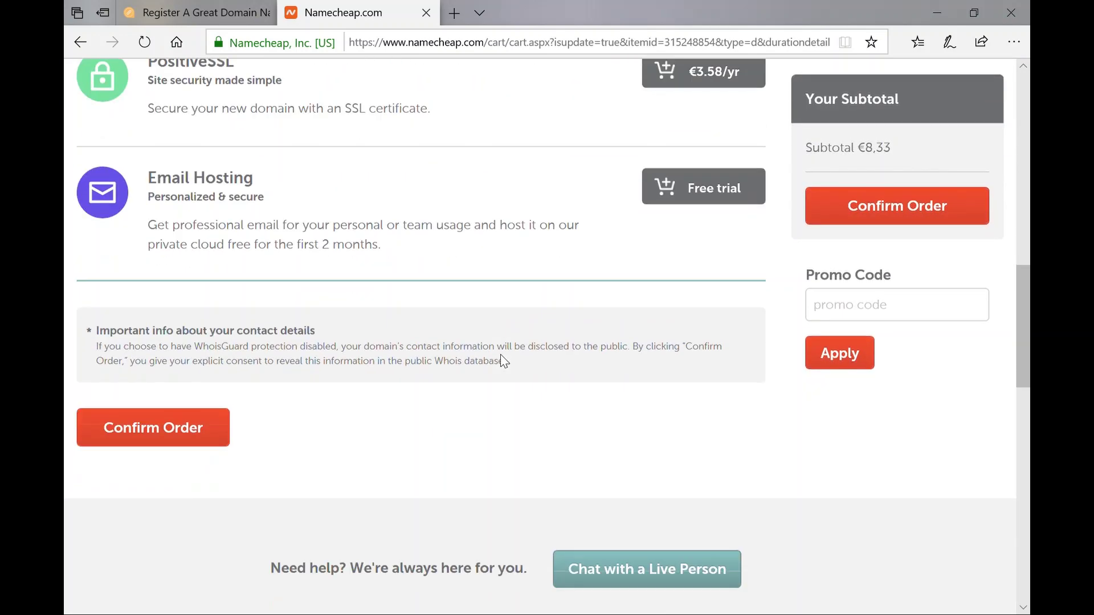
pyautogui.scroll(13, 504, 361)
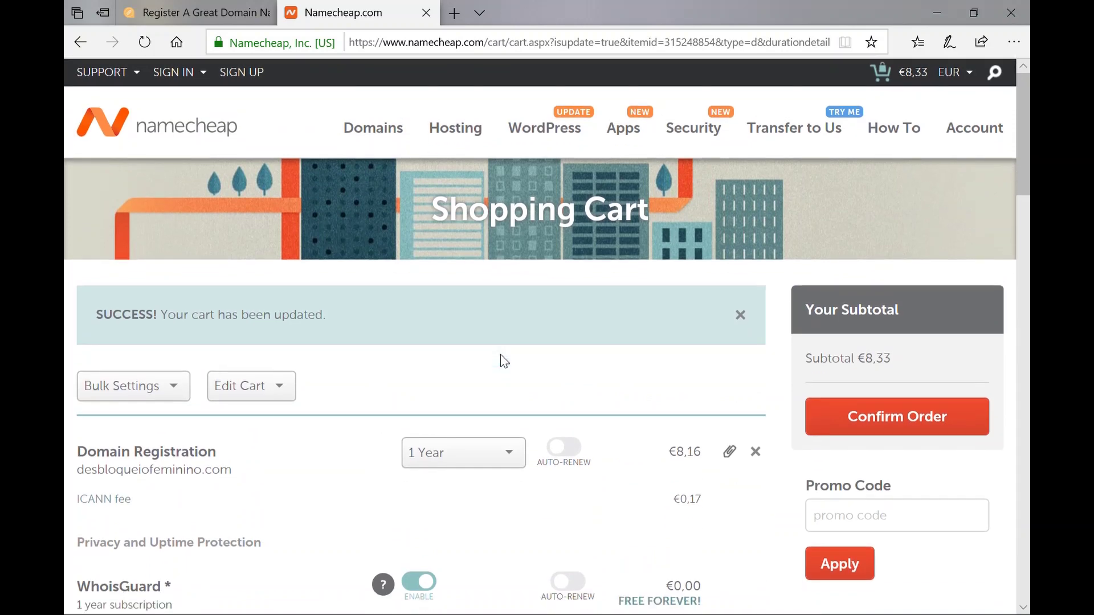
pyautogui.scroll(-1, 504, 362)
pyautogui.scroll(-6, 504, 362)
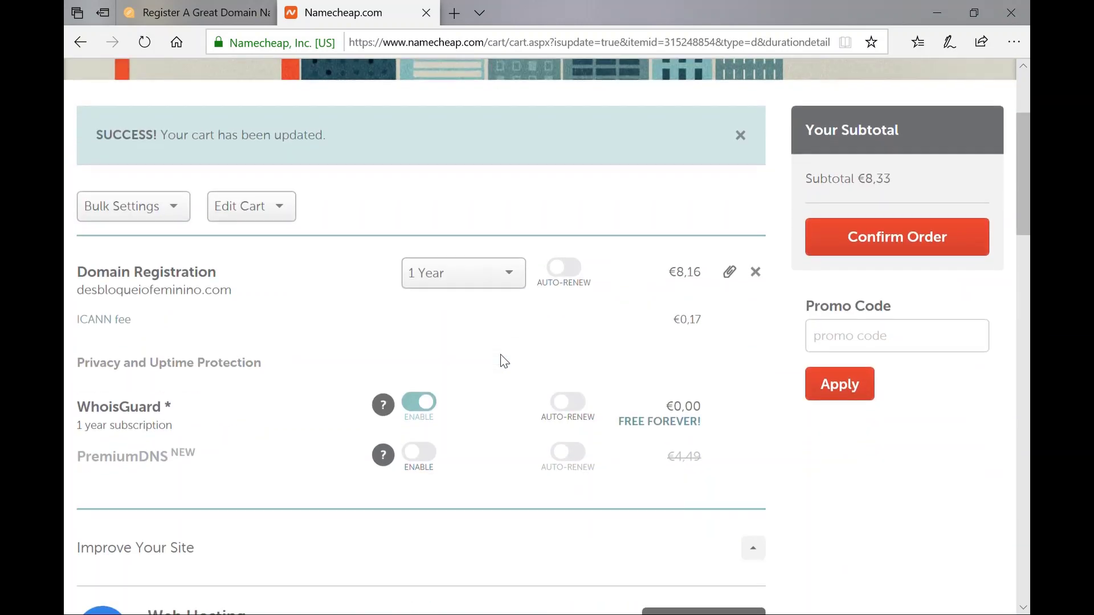
pyautogui.scroll(-7, 504, 361)
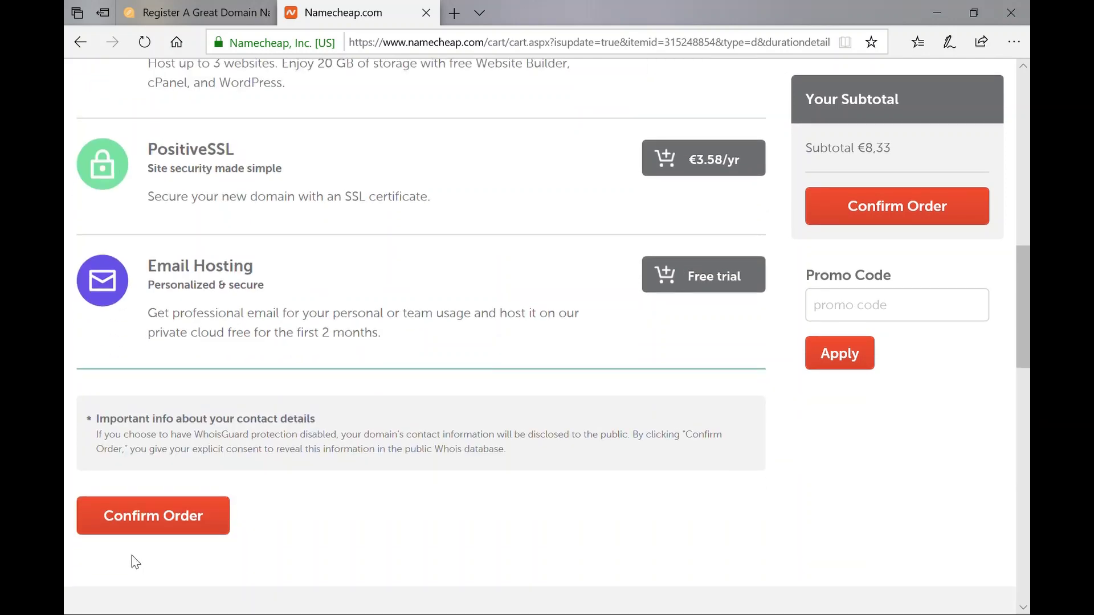
pyautogui.click(190, 517)
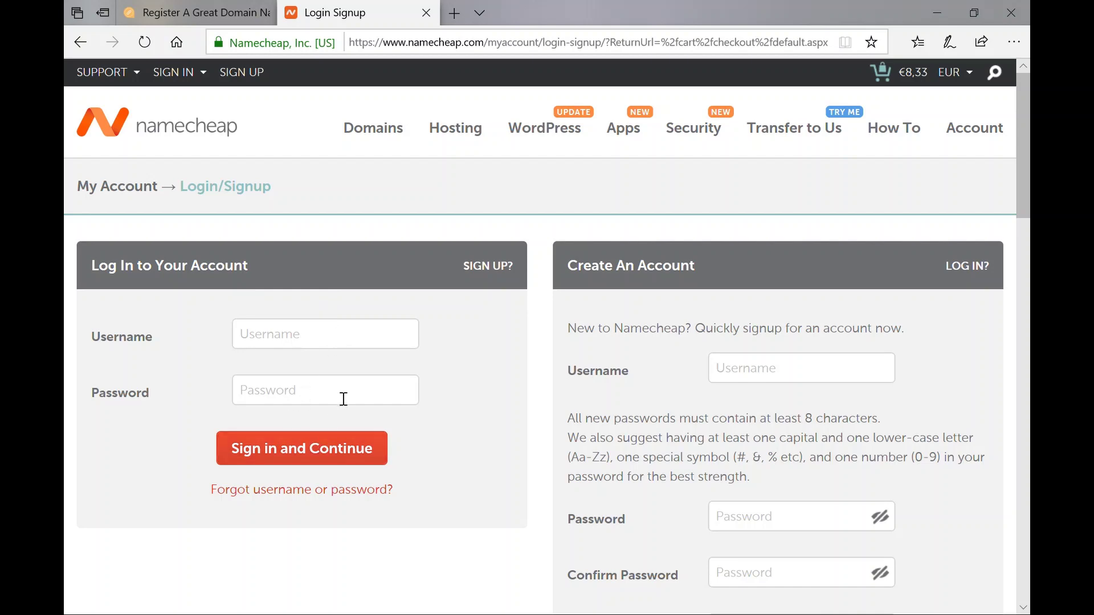
# Look over the account creation form and enter desbloqueiofeminin as the new account's username
pyautogui.scroll(-10, 610, 390)
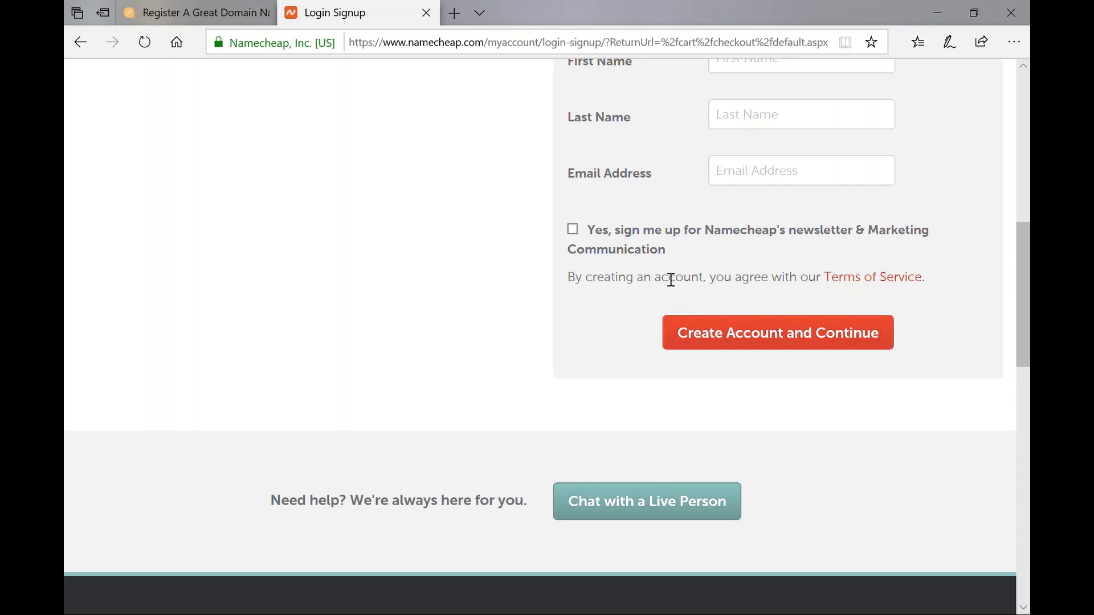
pyautogui.scroll(4, 671, 280)
pyautogui.scroll(4, 670, 280)
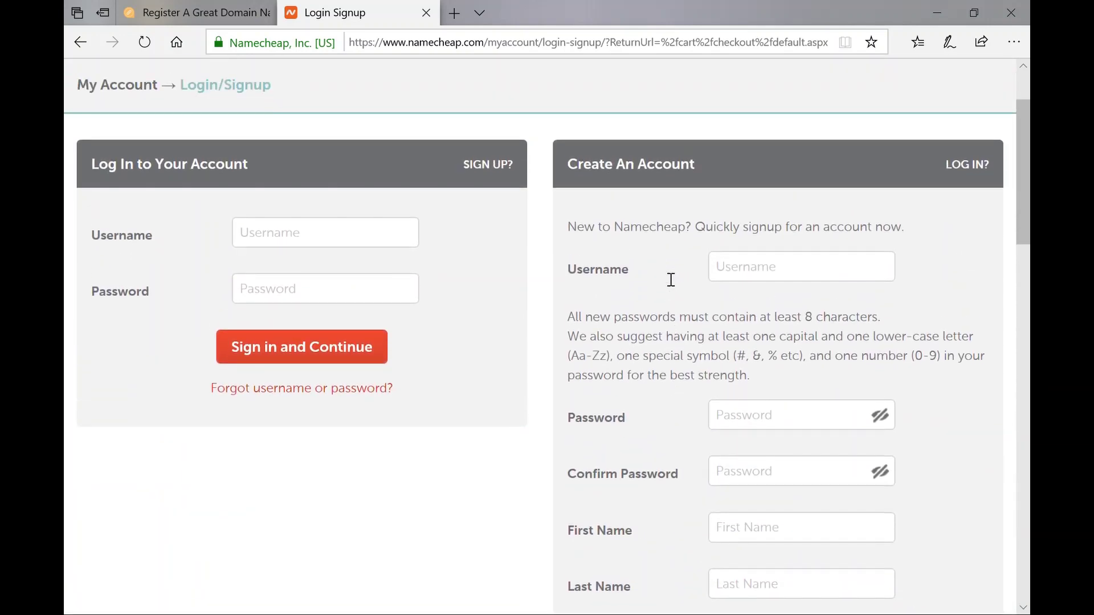
pyautogui.scroll(2, 761, 279)
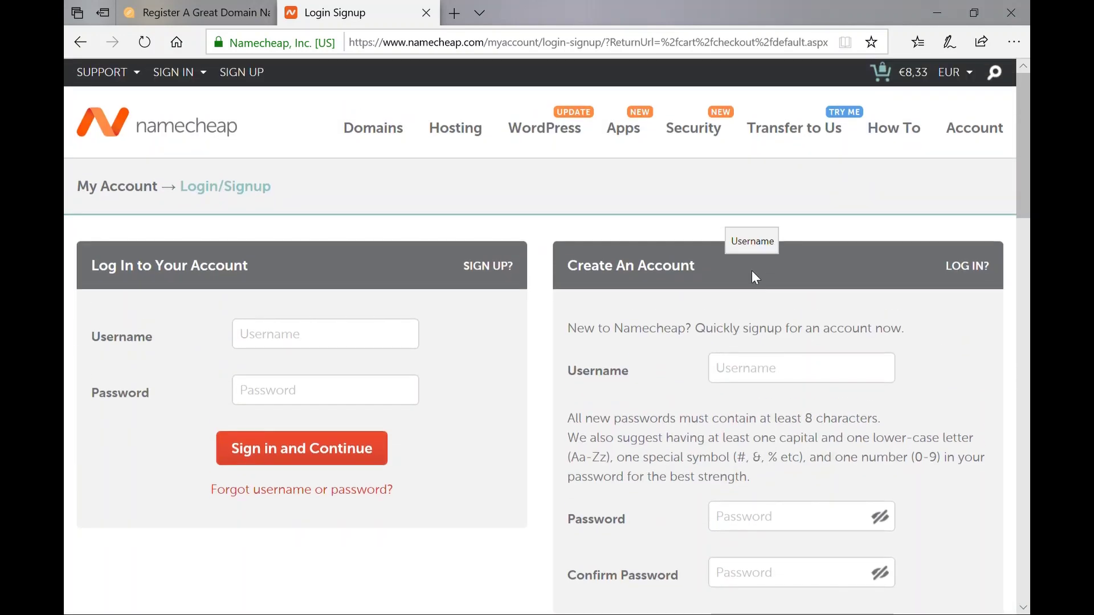
pyautogui.click(764, 373)
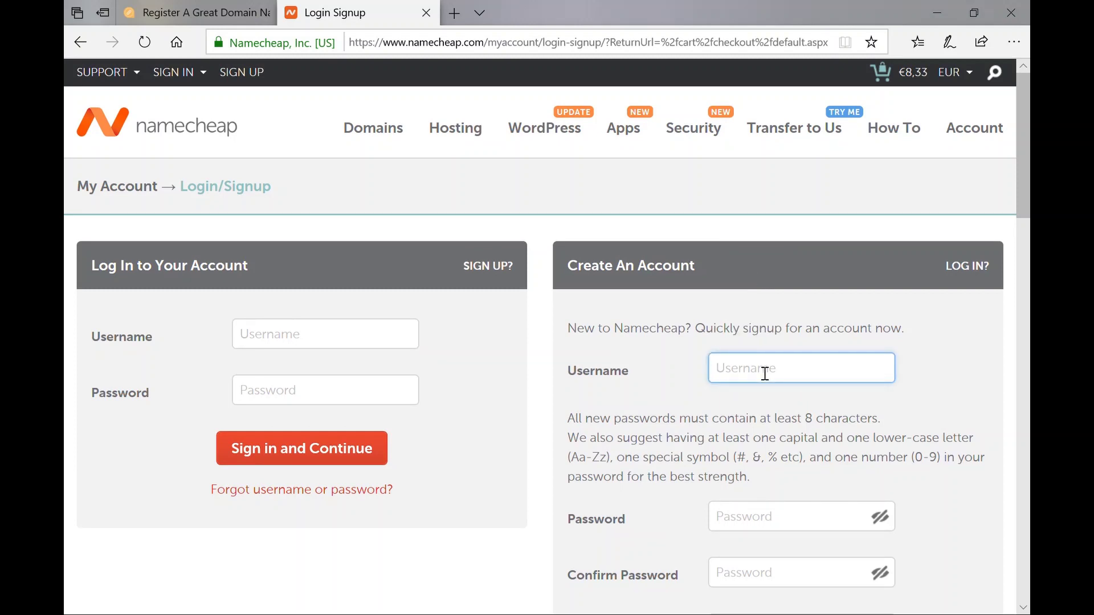
pyautogui.write('desbloqueiofeminin')
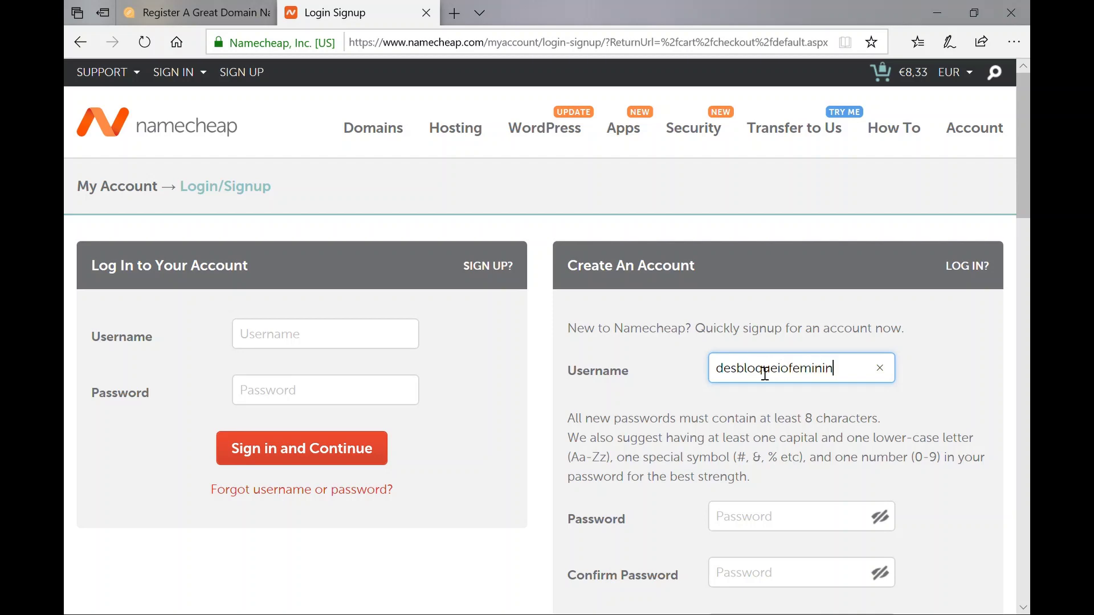